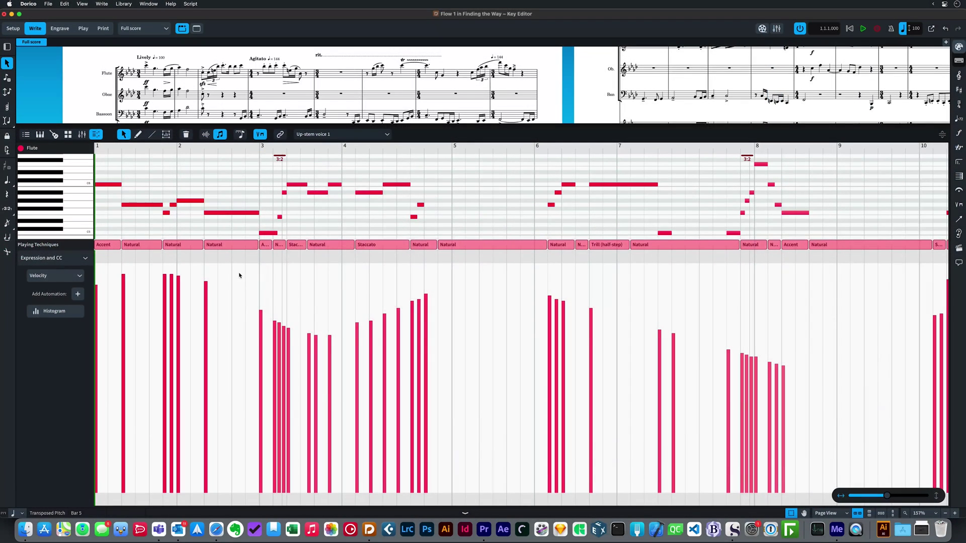
# Step: Lower the Flute's bar 3–4 velocities and pencil-redraw bar 7–8 velocities, lower then higher
pyautogui.moveTo(240, 273); pyautogui.dragTo(452, 352)
pyautogui.moveTo(425, 295); pyautogui.dragTo(428, 323)
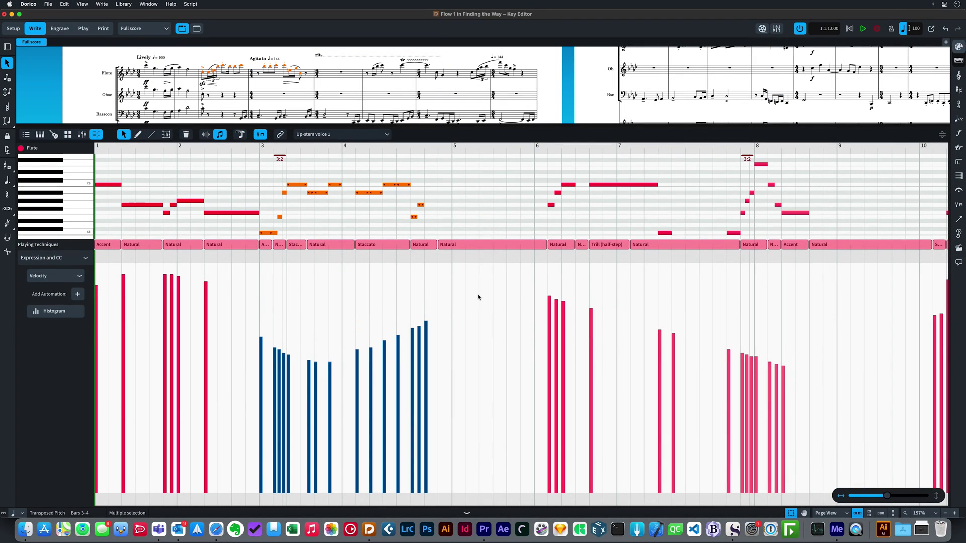
pyautogui.press('d')
pyautogui.moveTo(548, 309); pyautogui.dragTo(592, 325)
pyautogui.moveTo(653, 364)
pyautogui.mouseDown()
pyautogui.moveTo(703, 342)
pyautogui.moveTo(776, 359)
pyautogui.mouseUp()
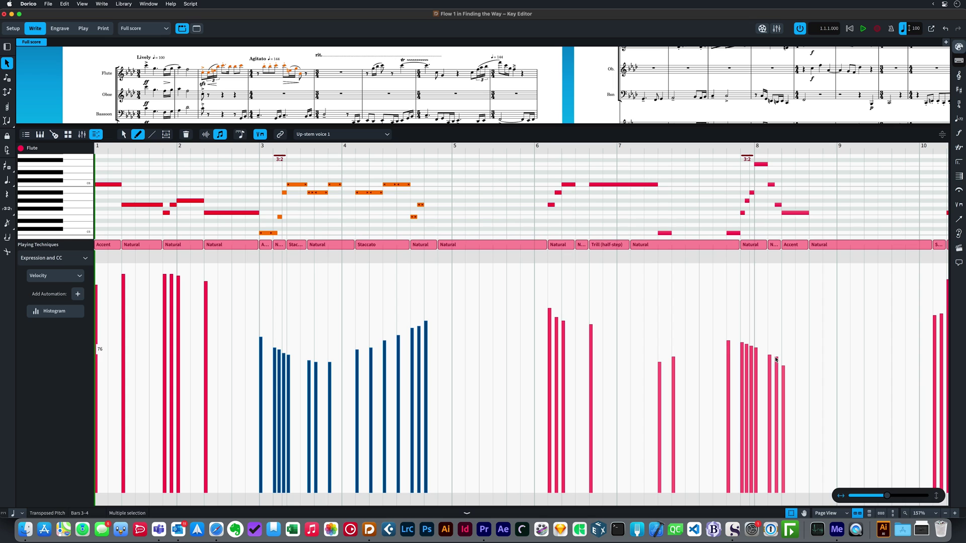
# Step: Switch the lane to MIDI Pitch Bend and move its two peak points earlier
pyautogui.click(55, 275)
pyautogui.click(72, 302)
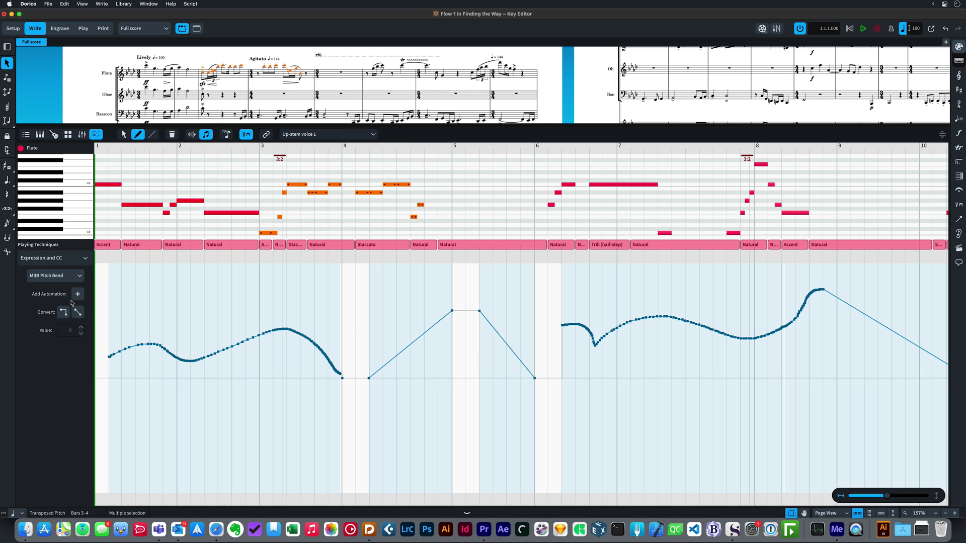
pyautogui.press('s')
pyautogui.moveTo(426, 296); pyautogui.dragTo(500, 333)
pyautogui.moveTo(452, 311); pyautogui.dragTo(425, 314)
# Step: In the Dynamics lane, lengthen the hairpin near bar 2 and lower the sfz and its neighbour
pyautogui.click(56, 276)
pyautogui.click(58, 314)
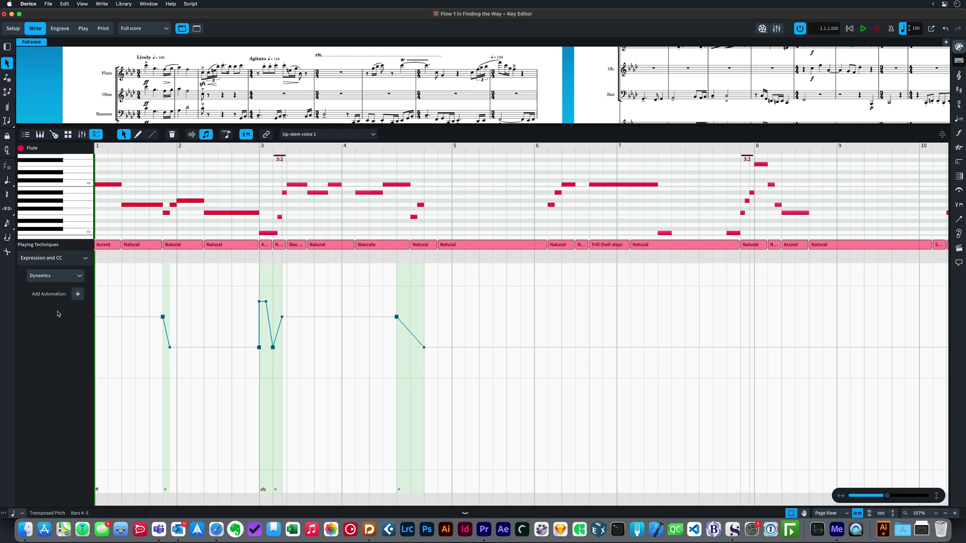
pyautogui.moveTo(170, 348); pyautogui.dragTo(191, 348)
pyautogui.moveTo(260, 305); pyautogui.dragTo(303, 322)
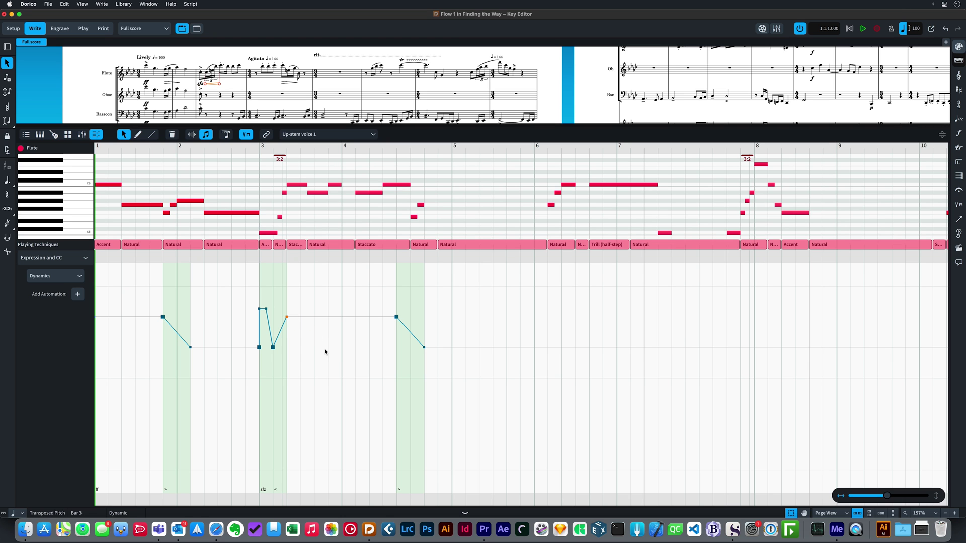
pyautogui.click(324, 349)
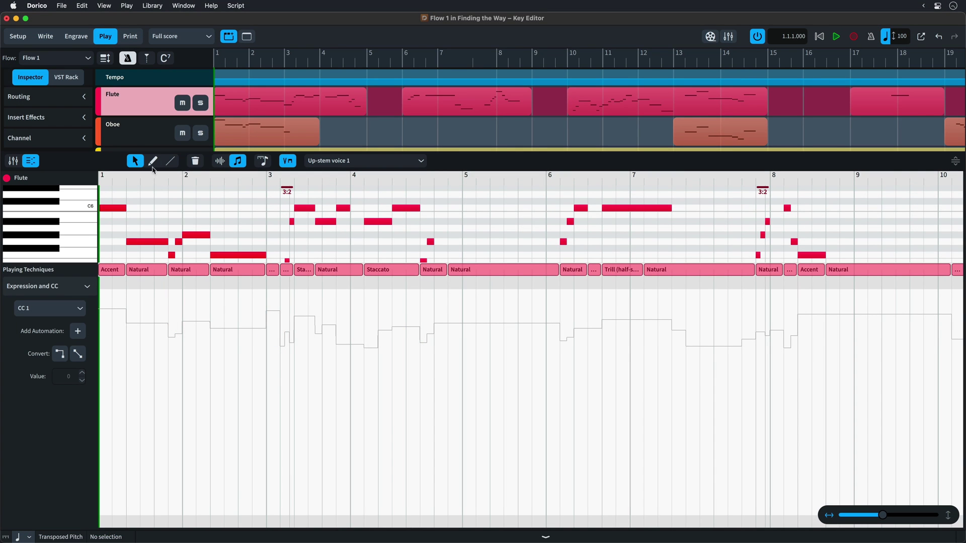
# Step: Draw a CC 1 curve across bars 2–6, then reshape and reposition its peak points
pyautogui.click(152, 163)
pyautogui.moveTo(133, 375)
pyautogui.mouseDown()
pyautogui.moveTo(164, 357)
pyautogui.moveTo(208, 352)
pyautogui.moveTo(288, 405)
pyautogui.moveTo(418, 391)
pyautogui.moveTo(483, 352)
pyautogui.mouseUp()
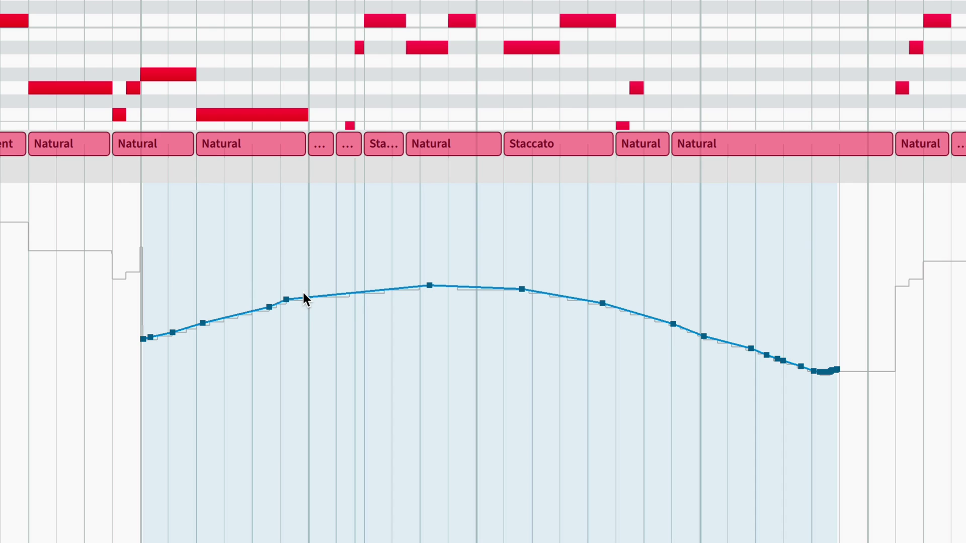
pyautogui.moveTo(303, 294); pyautogui.dragTo(345, 276)
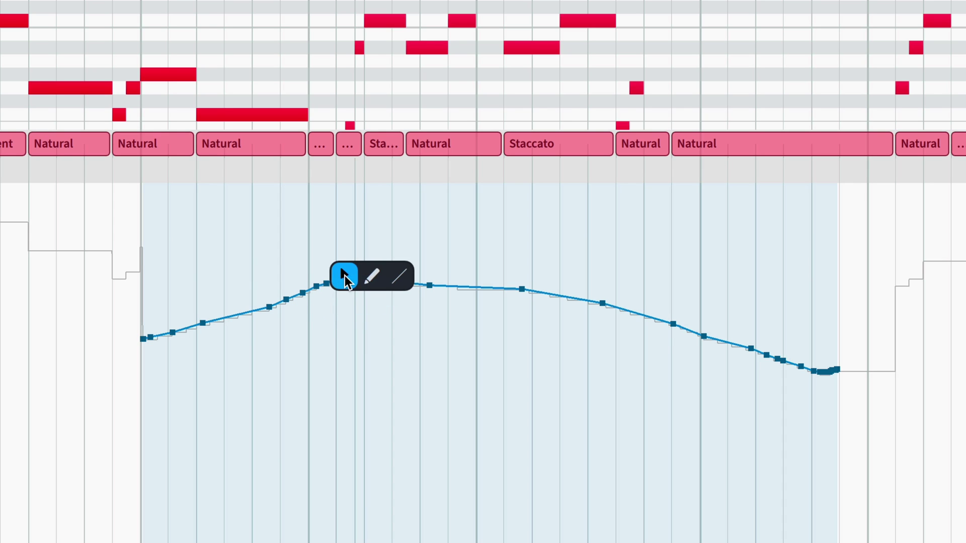
pyautogui.moveTo(345, 276); pyautogui.dragTo(337, 282)
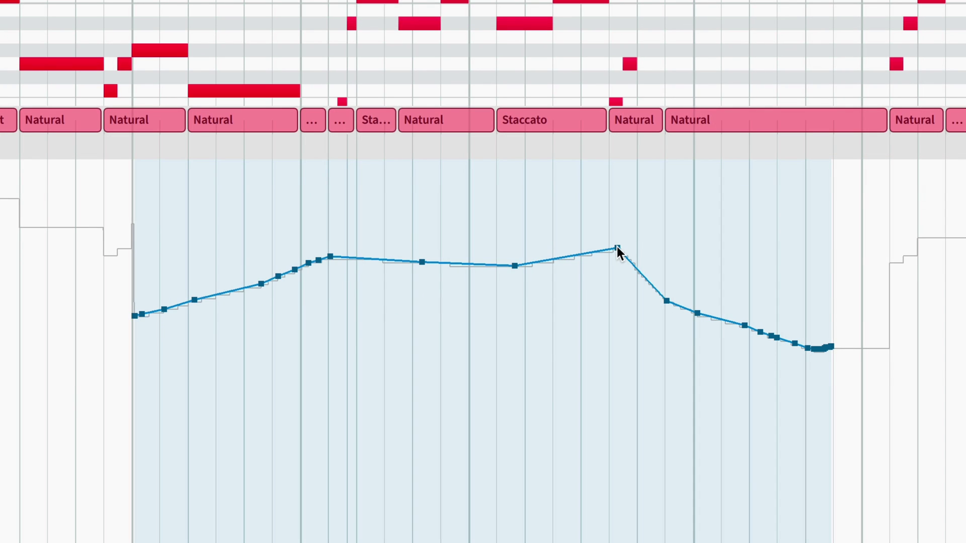
pyautogui.moveTo(617, 248); pyautogui.dragTo(686, 319)
pyautogui.click(701, 346)
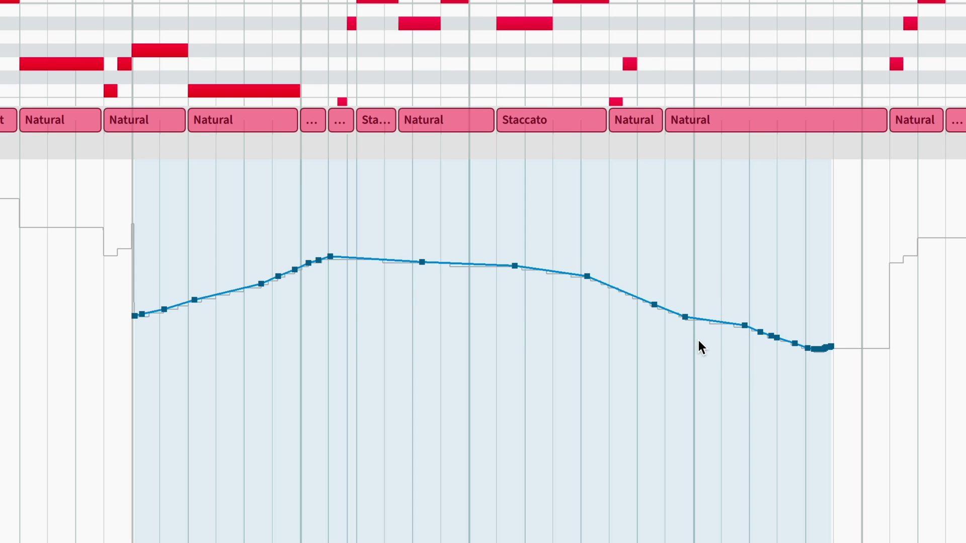
# Step: Freehand-draw a wavy CC 1 arc continuing the curve through bars 6–7
pyautogui.rightClick(803, 366)
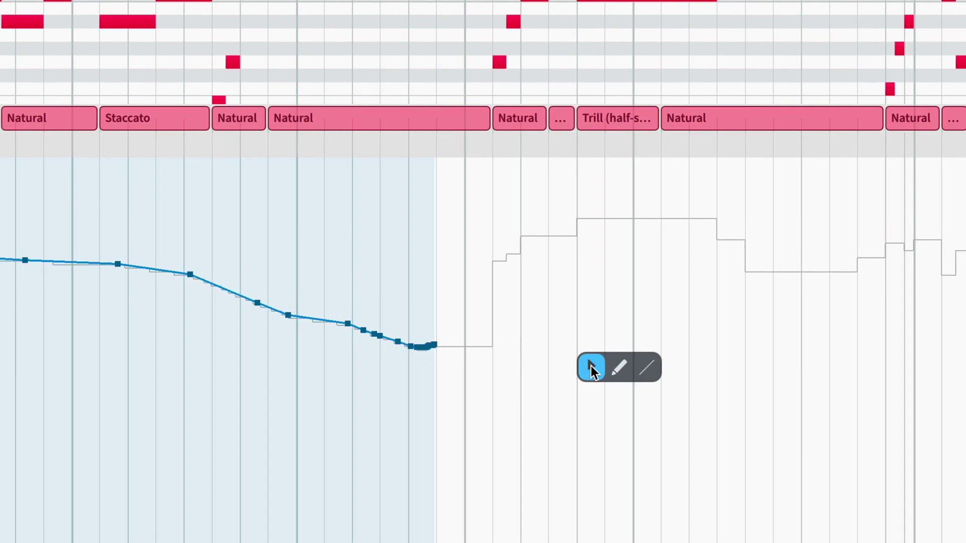
pyautogui.click(832, 367)
pyautogui.moveTo(782, 271)
pyautogui.mouseDown()
pyautogui.moveTo(679, 267)
pyautogui.moveTo(599, 302)
pyautogui.moveTo(543, 342)
pyautogui.moveTo(428, 346)
pyautogui.mouseUp()
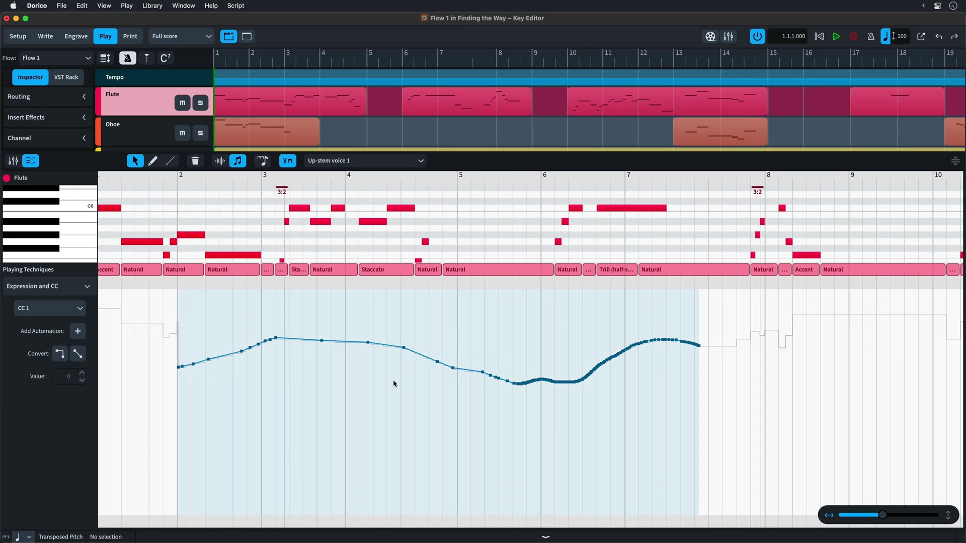
# Step: Move Violin II's CC 1 curve to begin at bar 4, then Alt-drag a duplicate to bar 6
pyautogui.scroll(3, 393, 384)
pyautogui.scroll(-4, 394, 384)
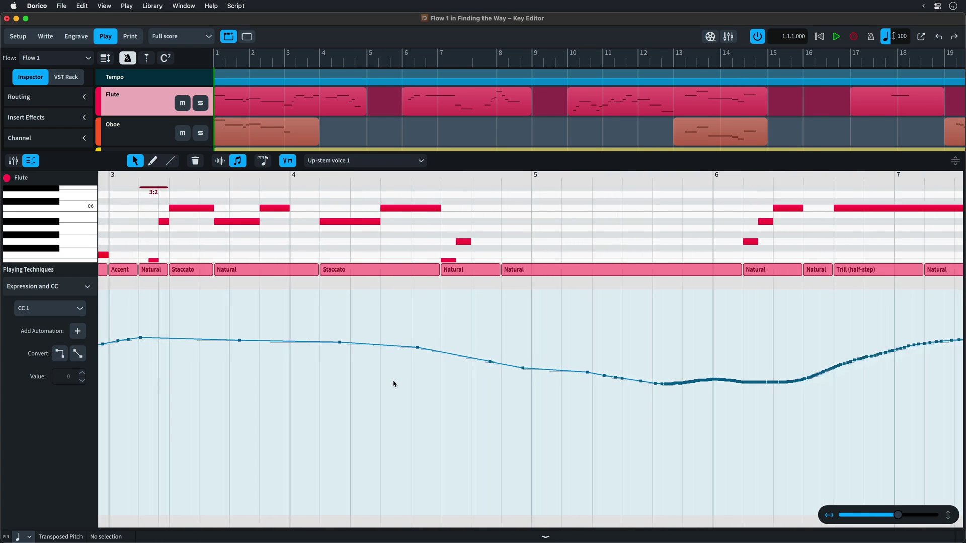
pyautogui.scroll(5, 394, 384)
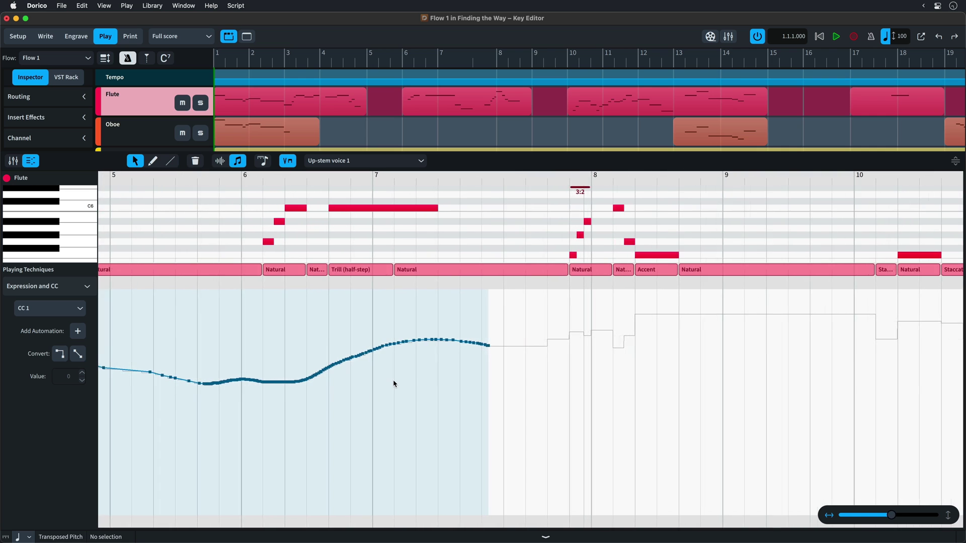
pyautogui.scroll(8, 394, 384)
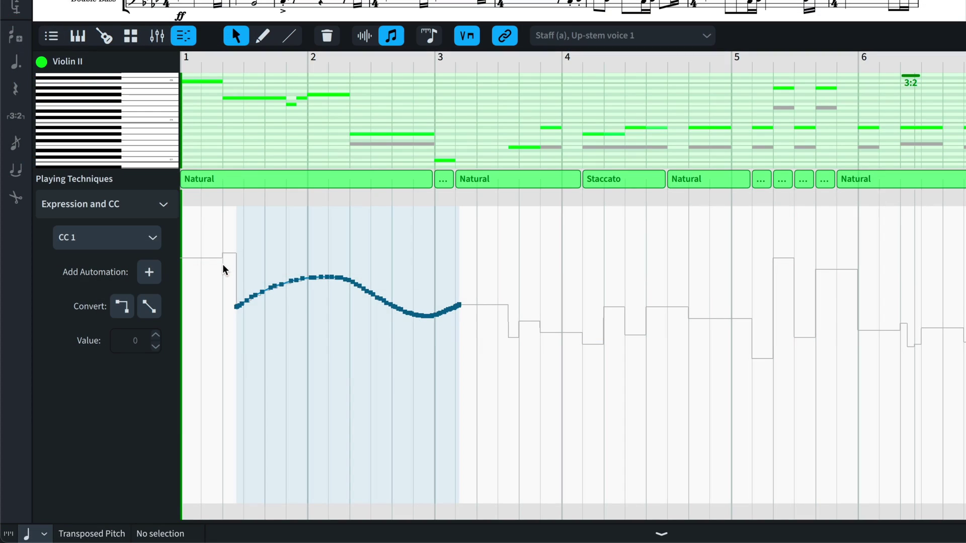
pyautogui.moveTo(227, 266); pyautogui.dragTo(436, 409)
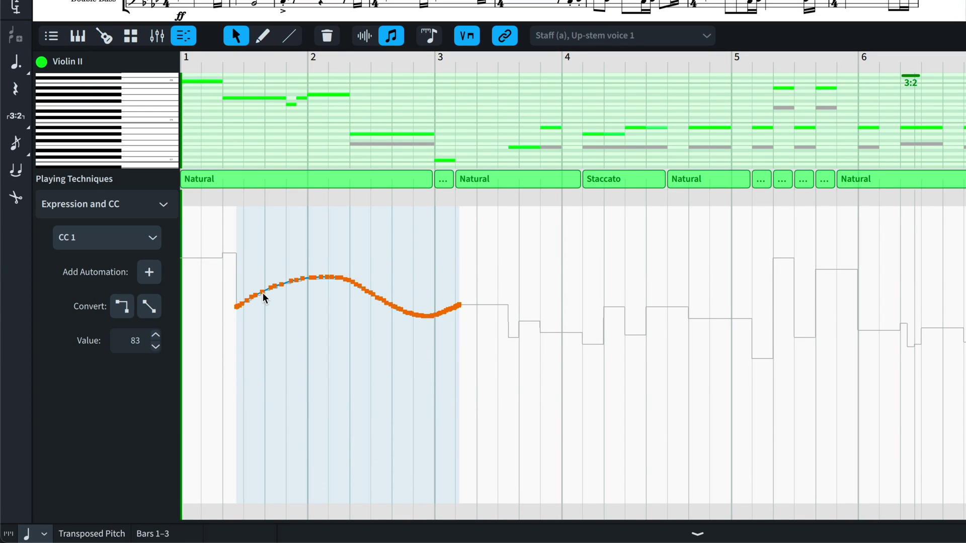
pyautogui.moveTo(265, 299); pyautogui.dragTo(278, 255)
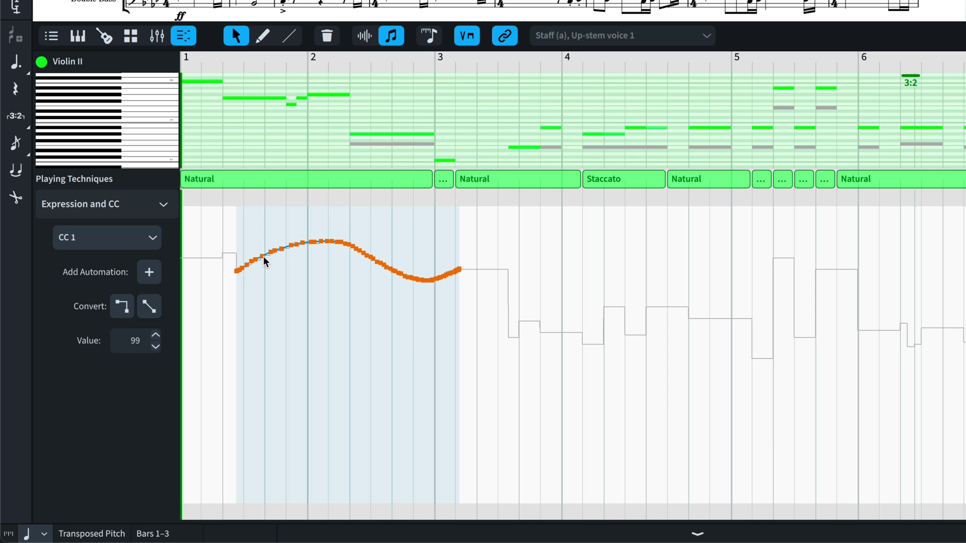
pyautogui.moveTo(267, 262); pyautogui.dragTo(593, 272)
pyautogui.moveTo(552, 226); pyautogui.dragTo(830, 319)
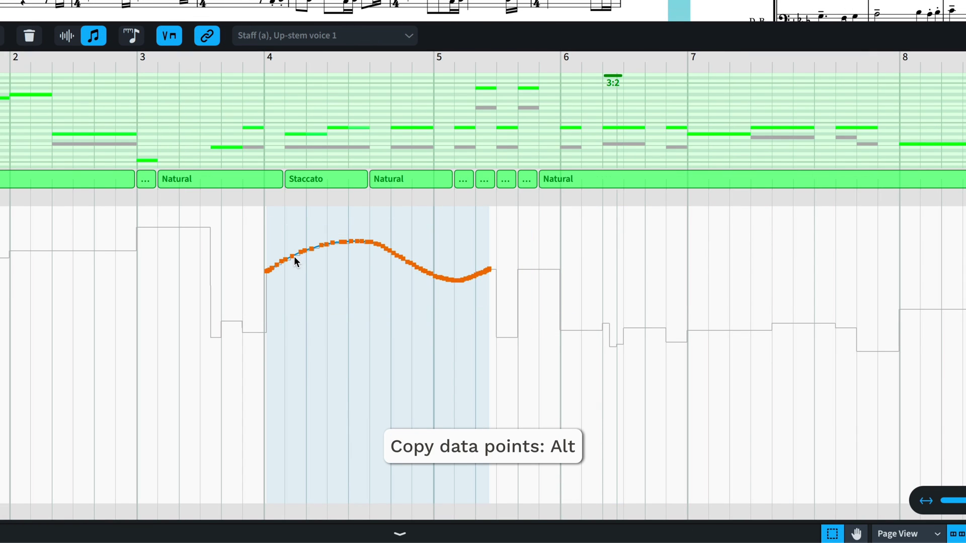
pyautogui.moveTo(294, 256); pyautogui.dragTo(588, 268)
# Step: Show the MIDI Pitch Bend lane and lower Violin II's first and last bend points
pyautogui.click(540, 374)
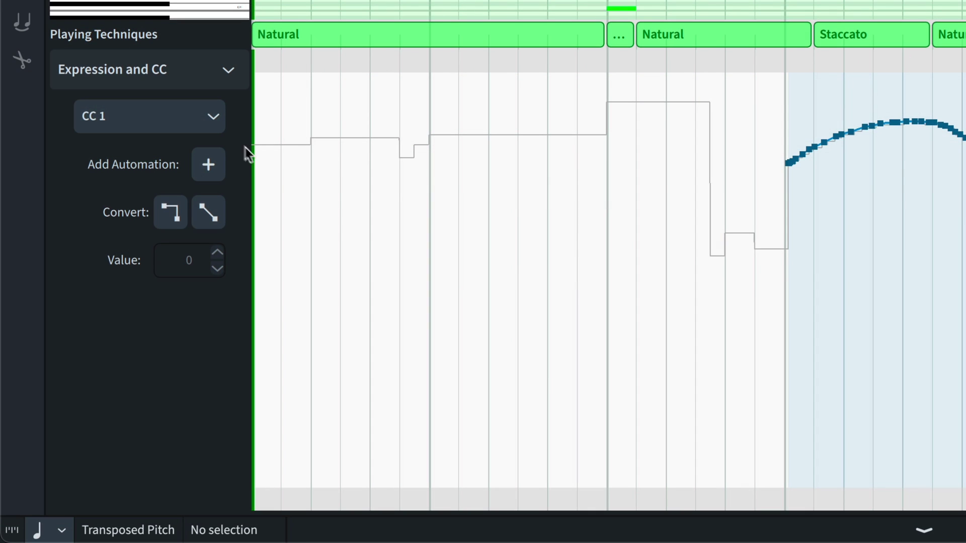
pyautogui.click(213, 116)
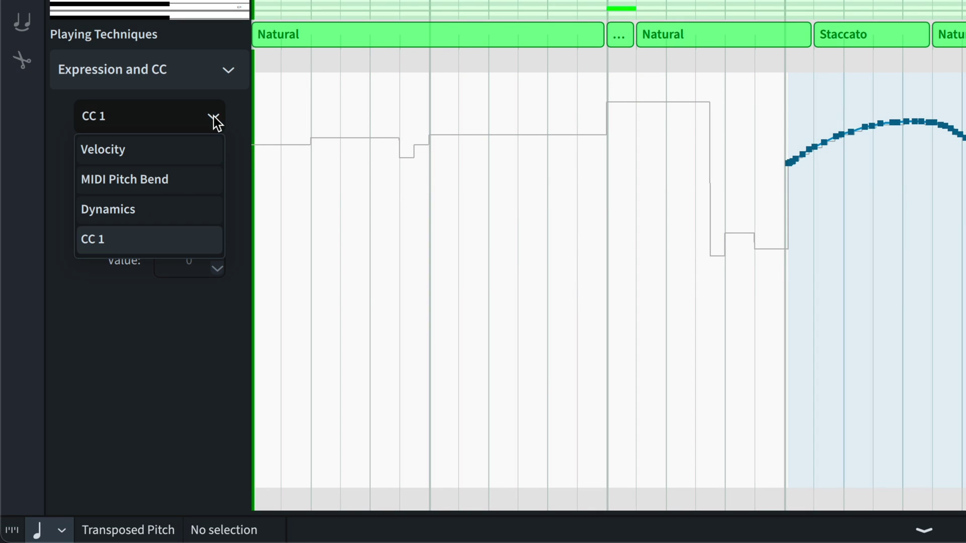
pyautogui.click(185, 176)
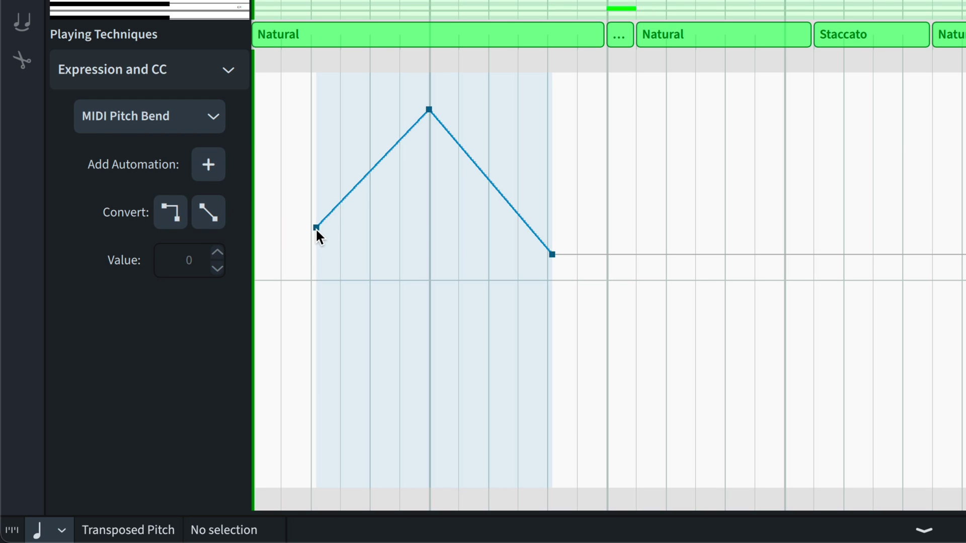
pyautogui.moveTo(315, 228); pyautogui.dragTo(287, 280)
pyautogui.moveTo(552, 255); pyautogui.dragTo(510, 287)
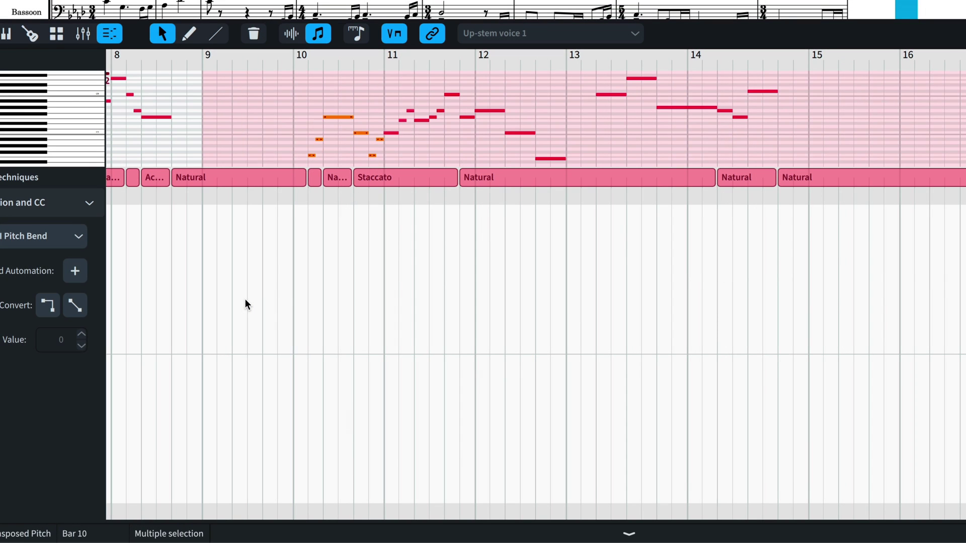
# Step: Freehand-draw a wavy Bassoon pitch-bend curve from bar 8 to bar 11
pyautogui.rightClick(232, 276)
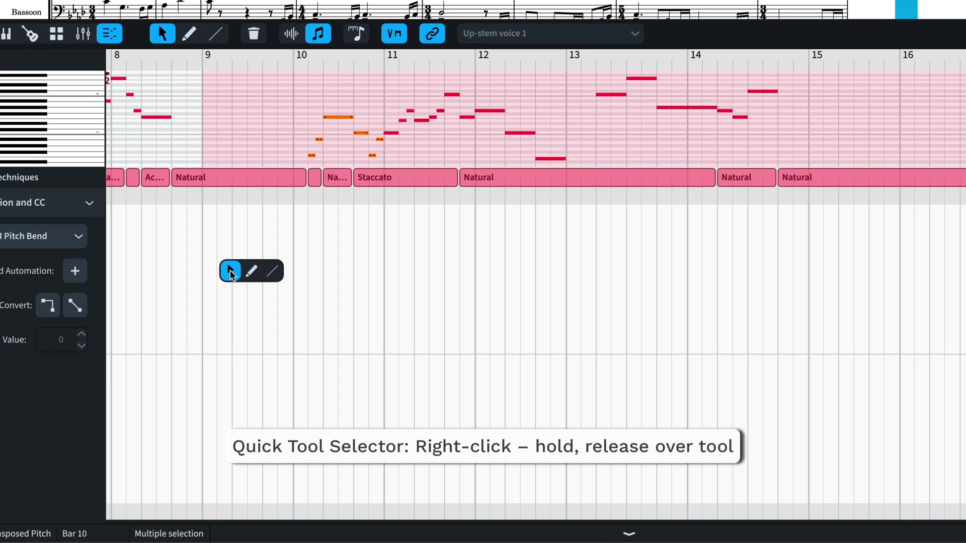
pyautogui.click(259, 278)
pyautogui.click(165, 326)
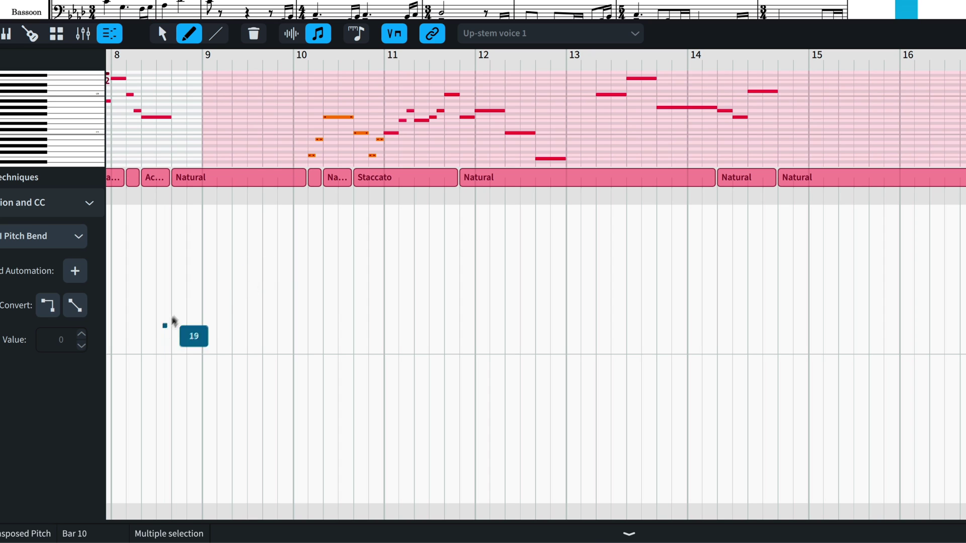
pyautogui.moveTo(174, 321)
pyautogui.mouseDown()
pyautogui.moveTo(252, 288)
pyautogui.moveTo(321, 314)
pyautogui.moveTo(375, 301)
pyautogui.mouseUp()
# Step: Draw a straight pitch-bend ramp down to bar 13, then select and deselect its points
pyautogui.rightClick(412, 299)
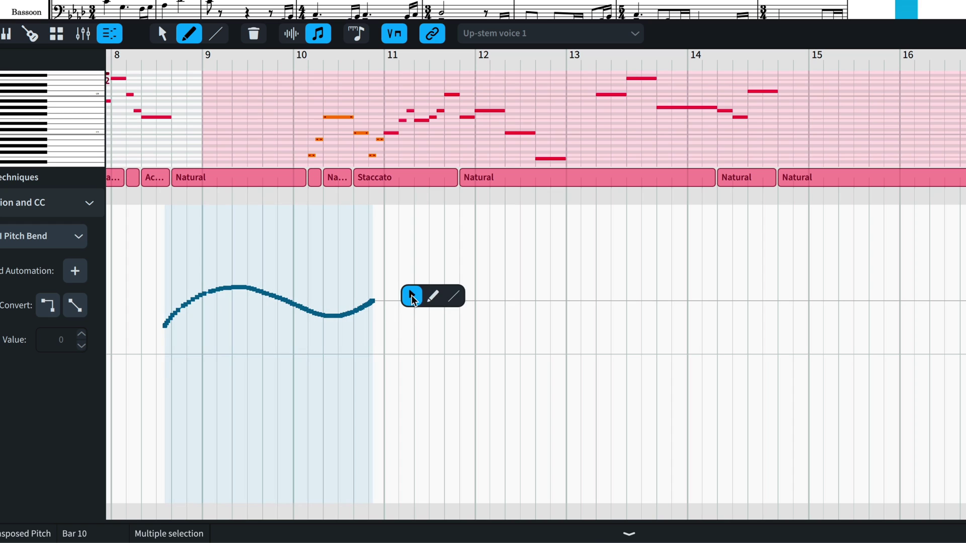
pyautogui.click(453, 295)
pyautogui.moveTo(412, 252); pyautogui.dragTo(584, 377)
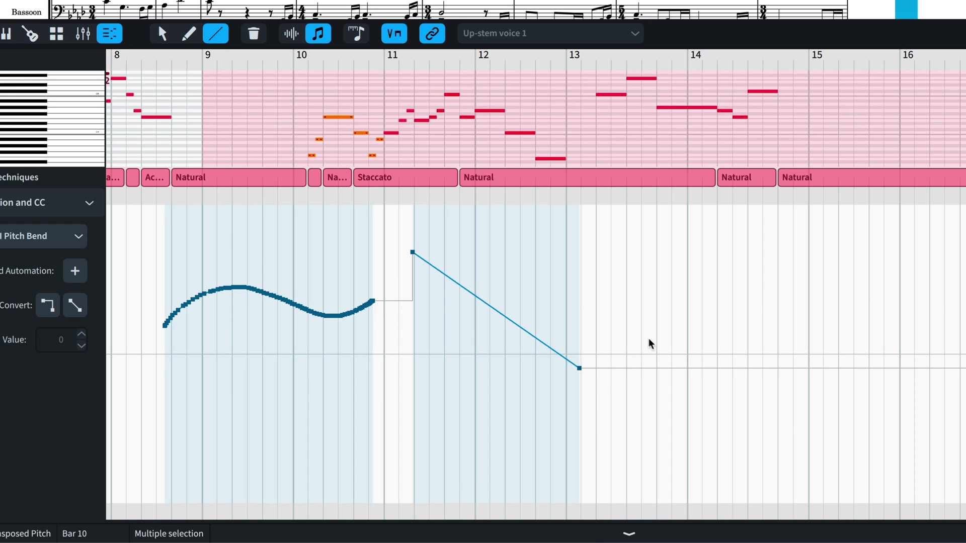
pyautogui.rightClick(634, 317)
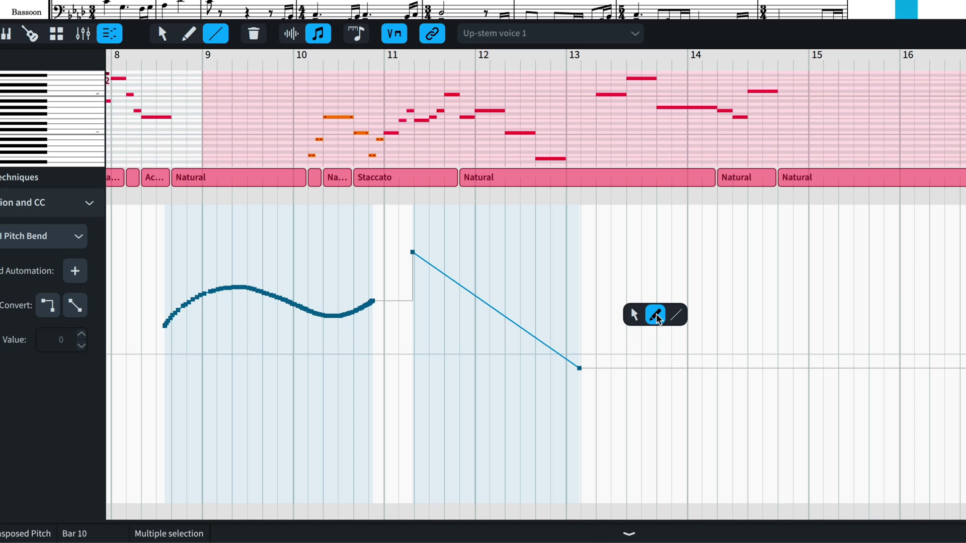
pyautogui.click(655, 316)
pyautogui.press('Escape')
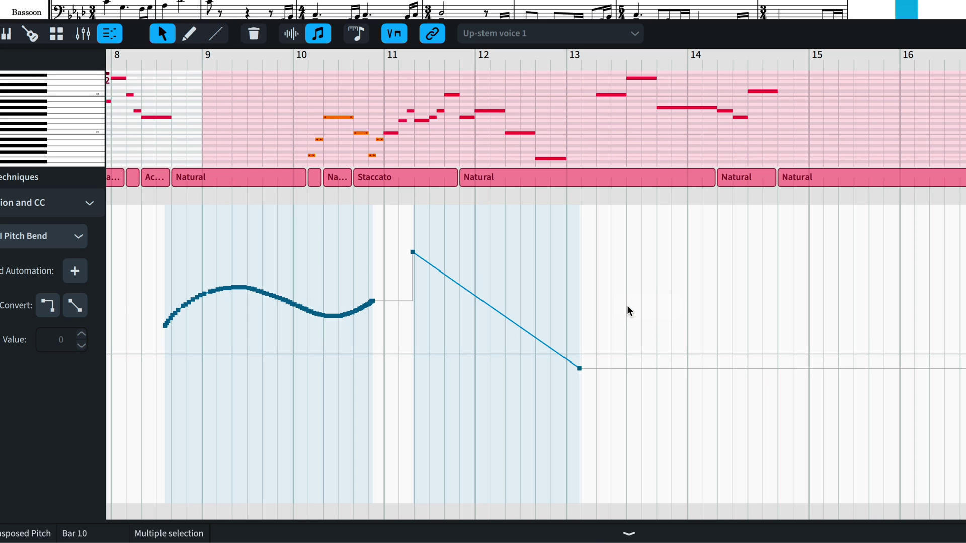
pyautogui.moveTo(630, 311); pyautogui.dragTo(556, 394)
pyautogui.click(556, 394)
pyautogui.moveTo(375, 296); pyautogui.dragTo(237, 345)
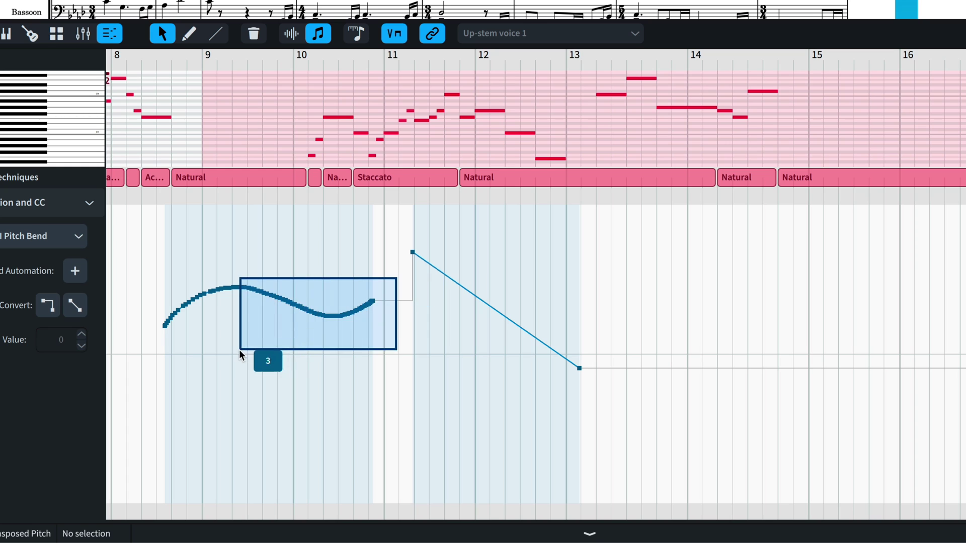
pyautogui.click(306, 365)
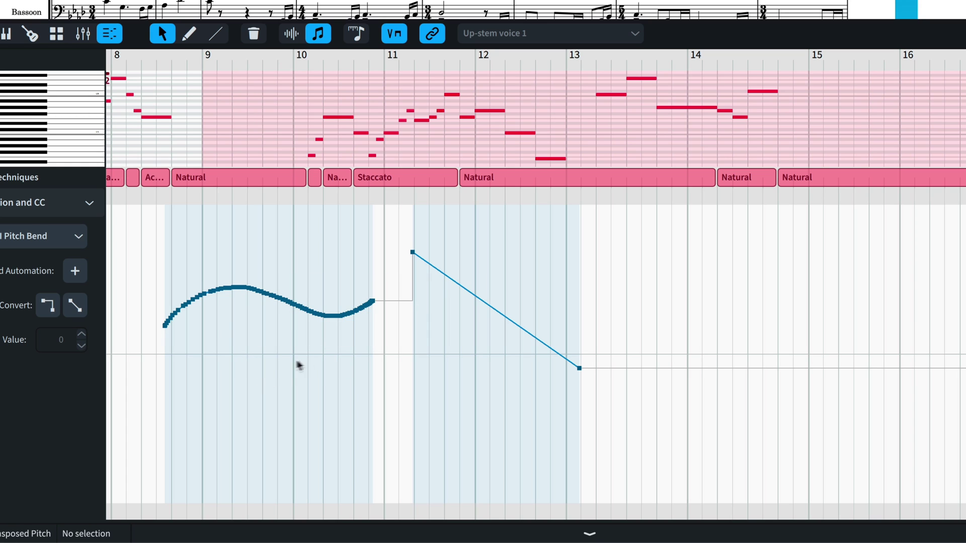
# Step: Freehand-draw a lead-in before the curve and extend it up to the ramp's start
pyautogui.rightClick(233, 354)
pyautogui.click(254, 348)
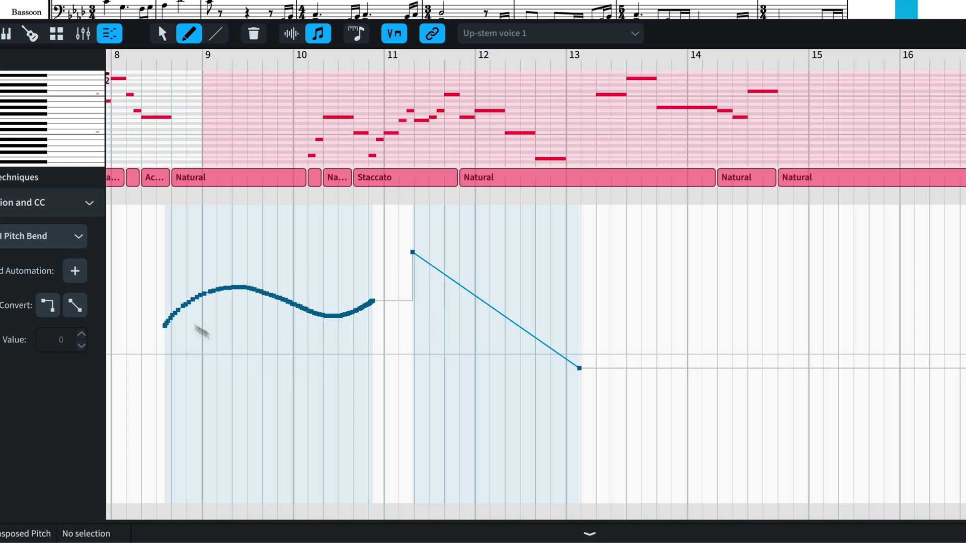
pyautogui.moveTo(132, 303)
pyautogui.mouseDown()
pyautogui.moveTo(159, 306)
pyautogui.moveTo(166, 326)
pyautogui.mouseUp()
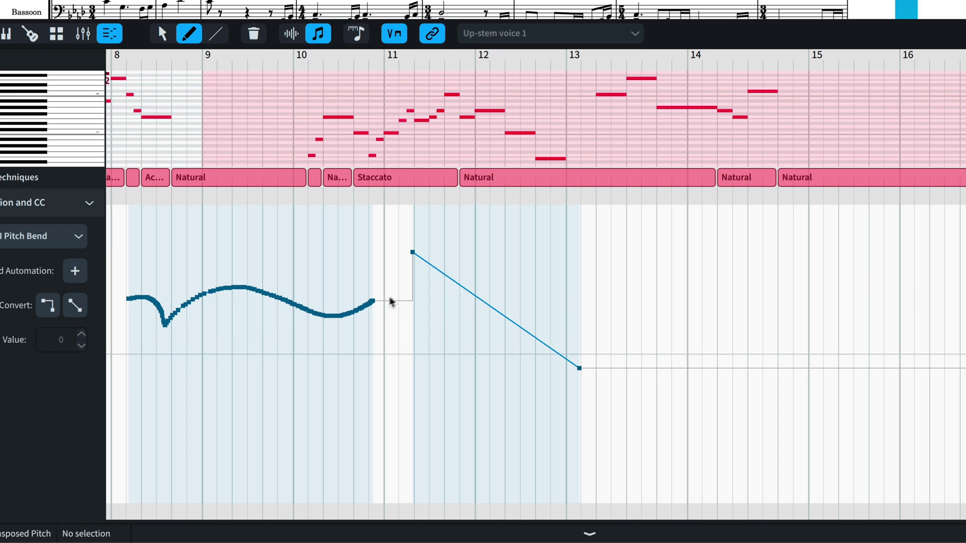
pyautogui.moveTo(376, 304); pyautogui.dragTo(416, 252)
pyautogui.rightClick(497, 250)
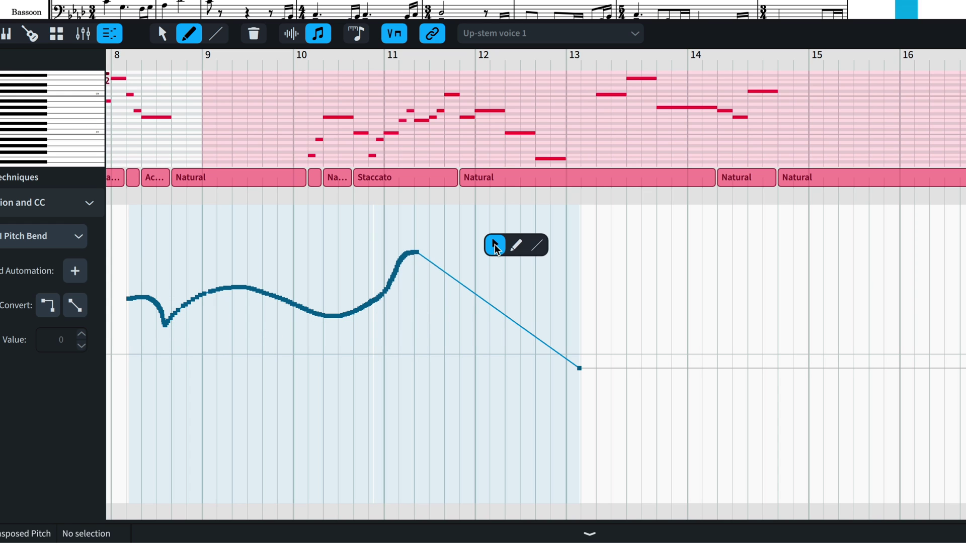
pyautogui.click(495, 245)
# Step: Bring up the Key Editor's Tempo track beneath the score in Write mode
pyautogui.moveTo(357, 225); pyautogui.dragTo(449, 321)
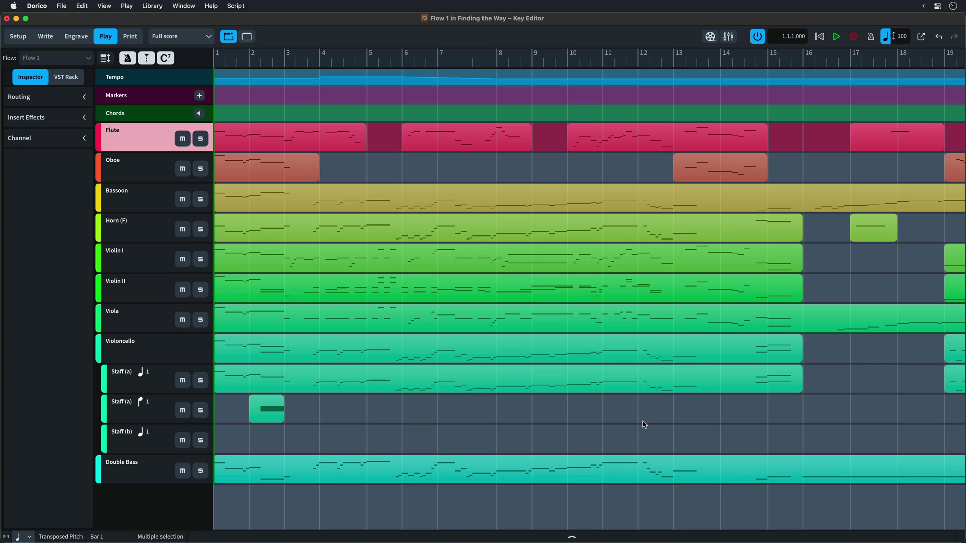
pyautogui.click(571, 536)
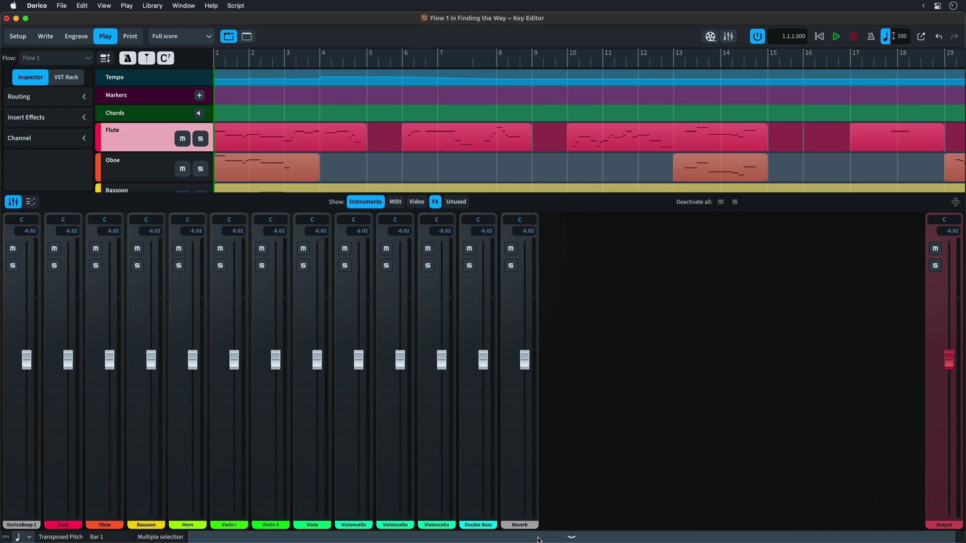
pyautogui.click(31, 201)
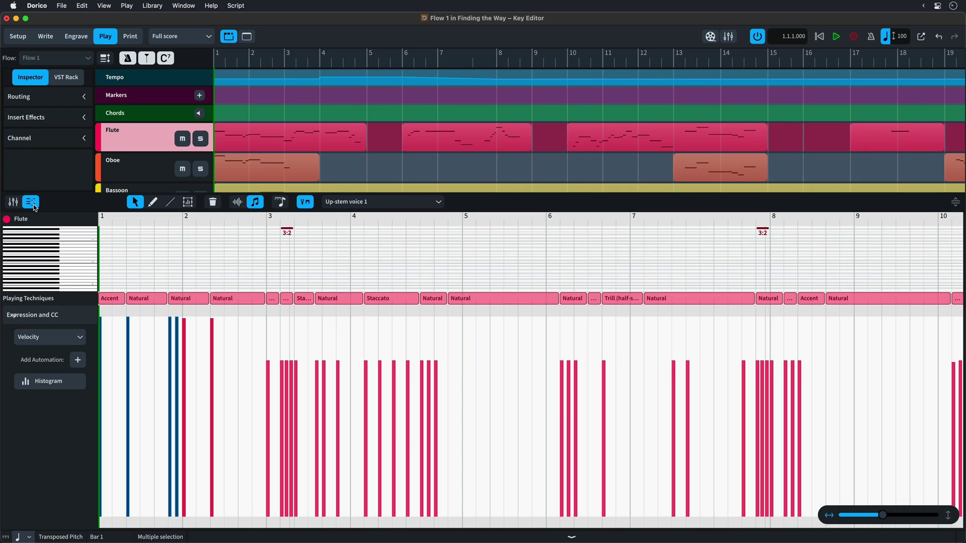
pyautogui.click(178, 79)
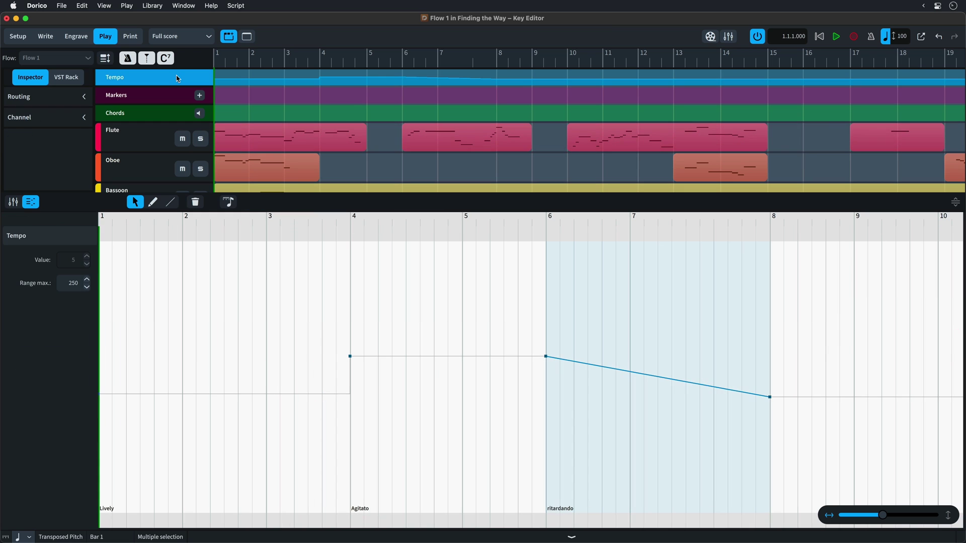
pyautogui.click(45, 37)
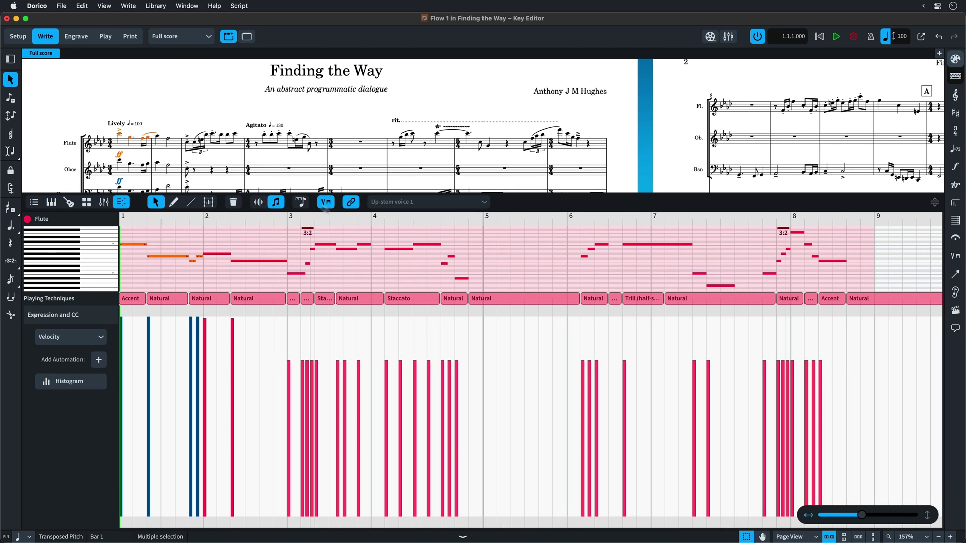
# Step: Raise Agitato from 130 to 144, move the rit. to bar 5, and add a bar 8 tempo point
pyautogui.click(125, 126)
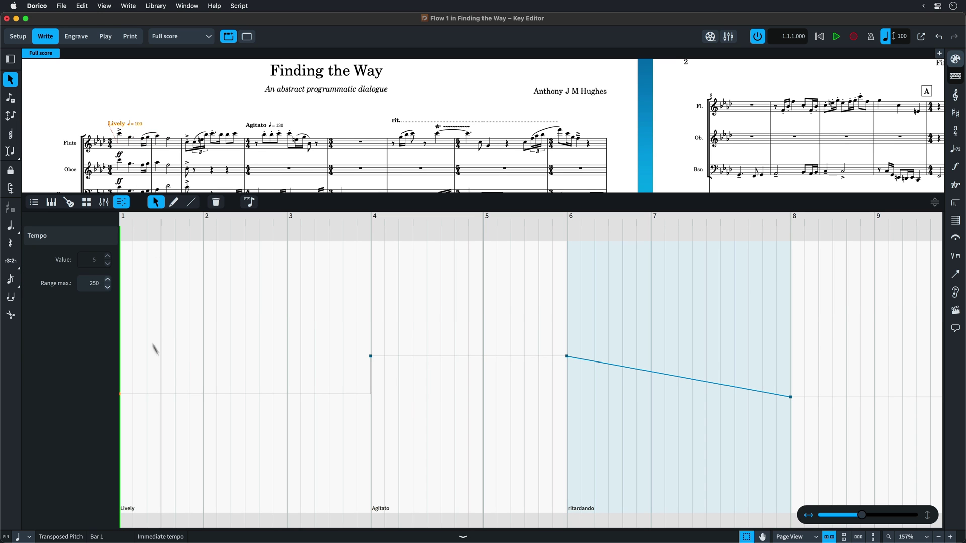
pyautogui.moveTo(146, 326); pyautogui.dragTo(390, 334)
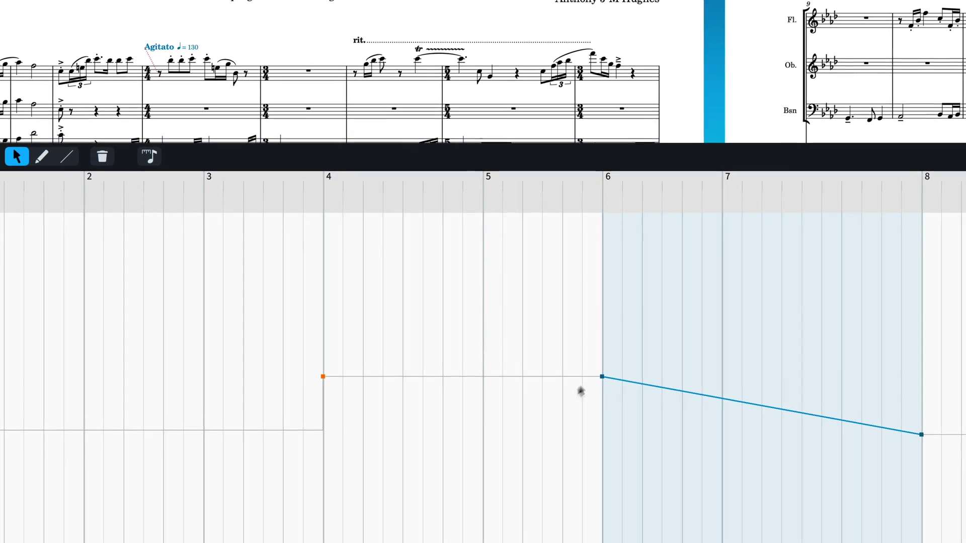
pyautogui.moveTo(582, 348); pyautogui.dragTo(963, 485)
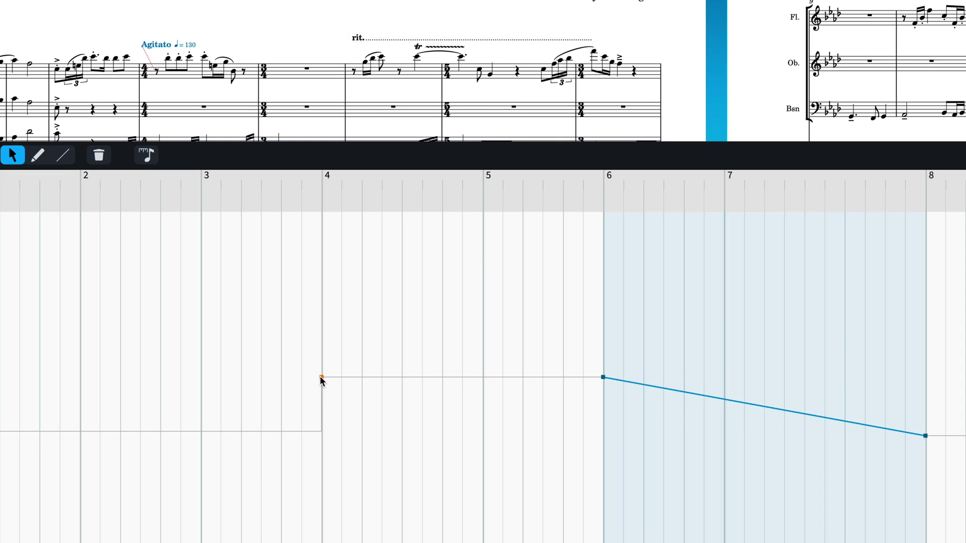
pyautogui.moveTo(321, 377); pyautogui.dragTo(321, 353)
pyautogui.moveTo(353, 38); pyautogui.dragTo(265, 34)
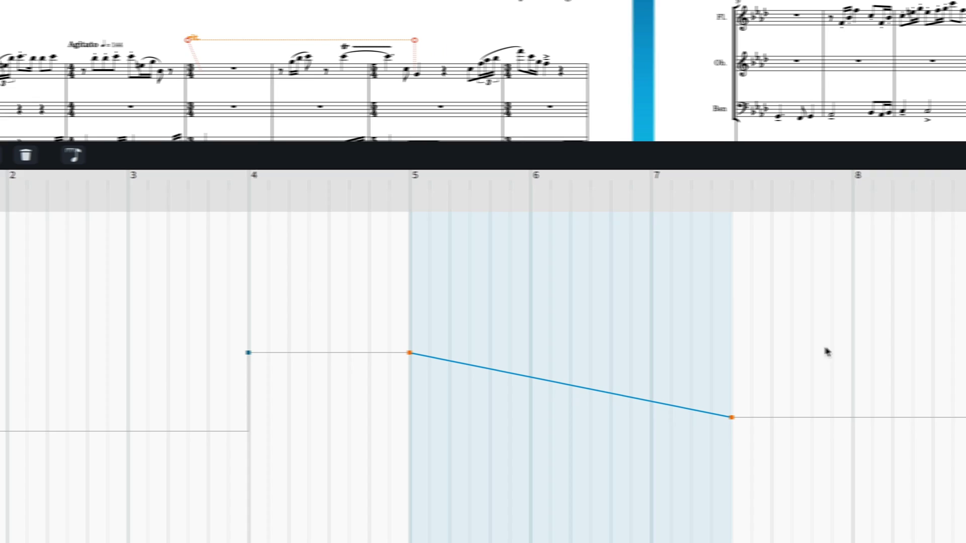
pyautogui.click(767, 351)
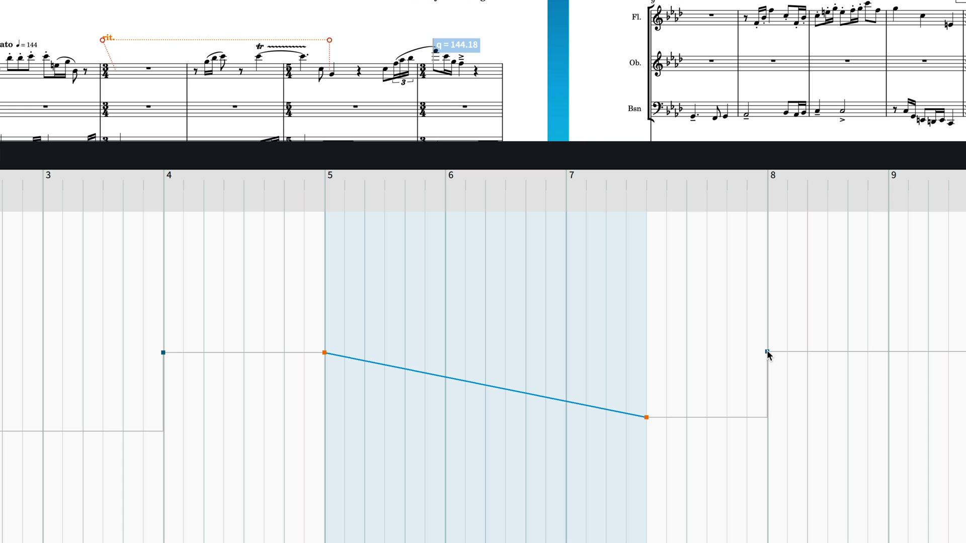
# Step: Show the ♩ = 144 metronome mark for the bar 8 tempo and set Range max. to 190
pyautogui.click(767, 352)
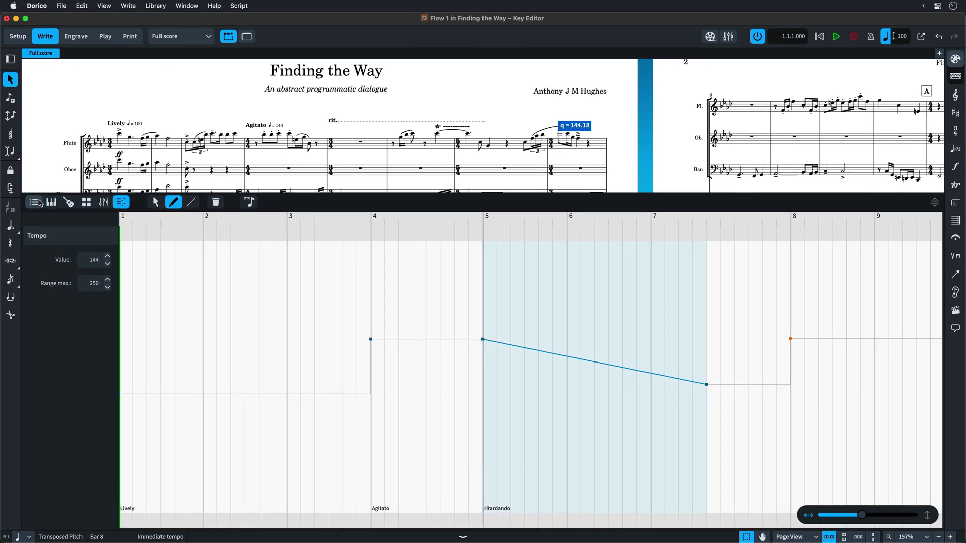
pyautogui.press('super+8')
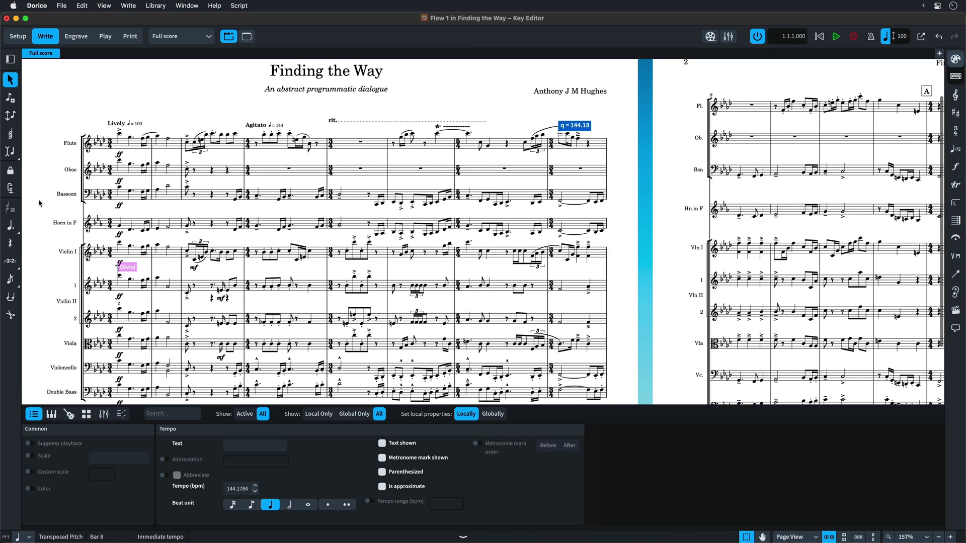
pyautogui.click(250, 446)
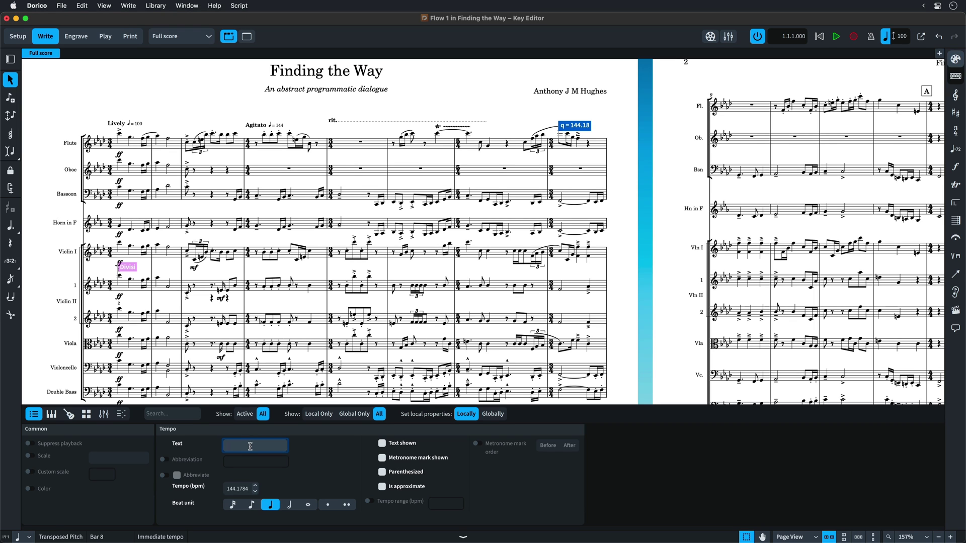
pyautogui.click(381, 458)
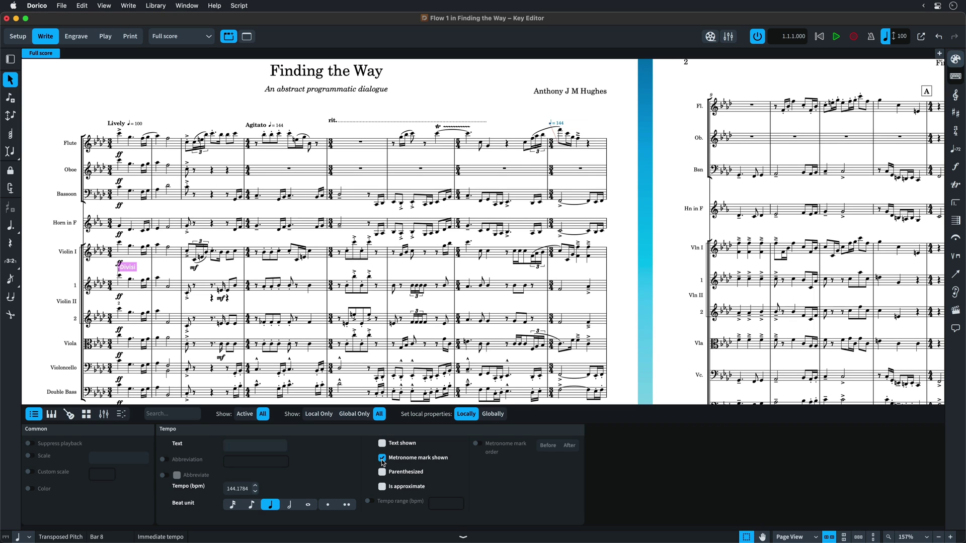
pyautogui.press('super+e')
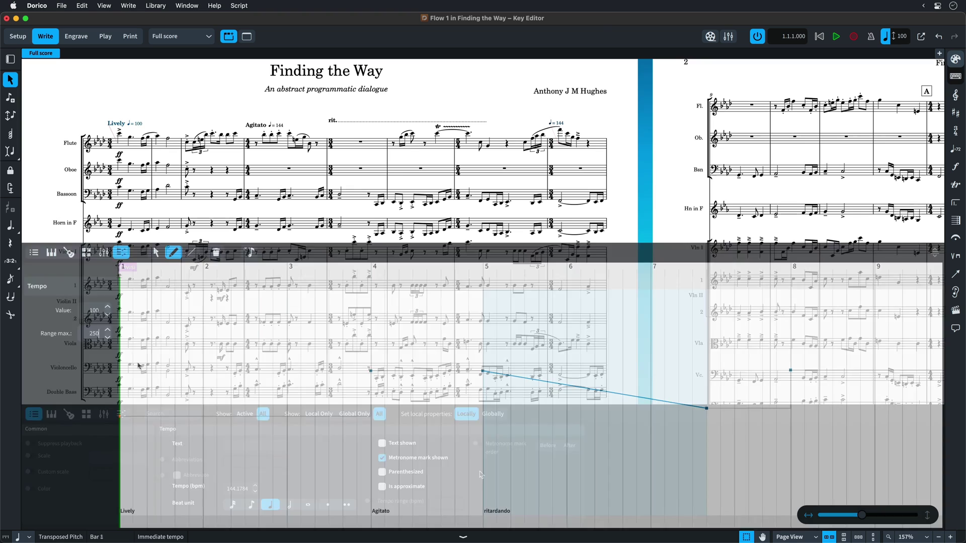
pyautogui.moveTo(110, 341); pyautogui.dragTo(109, 341)
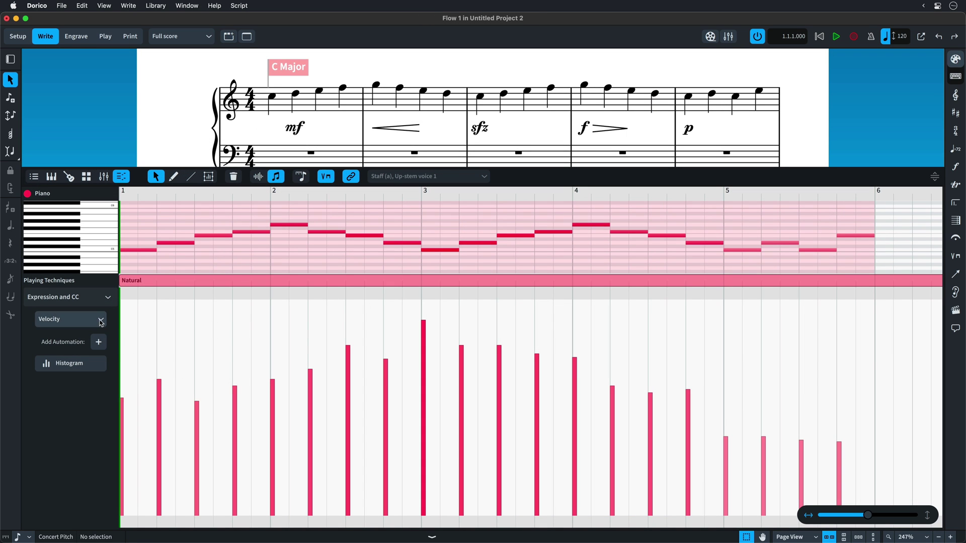
# Step: Switch the Piano's lane to Dynamics, raise the opening mf point, and select the sfz points
pyautogui.click(98, 320)
pyautogui.click(72, 364)
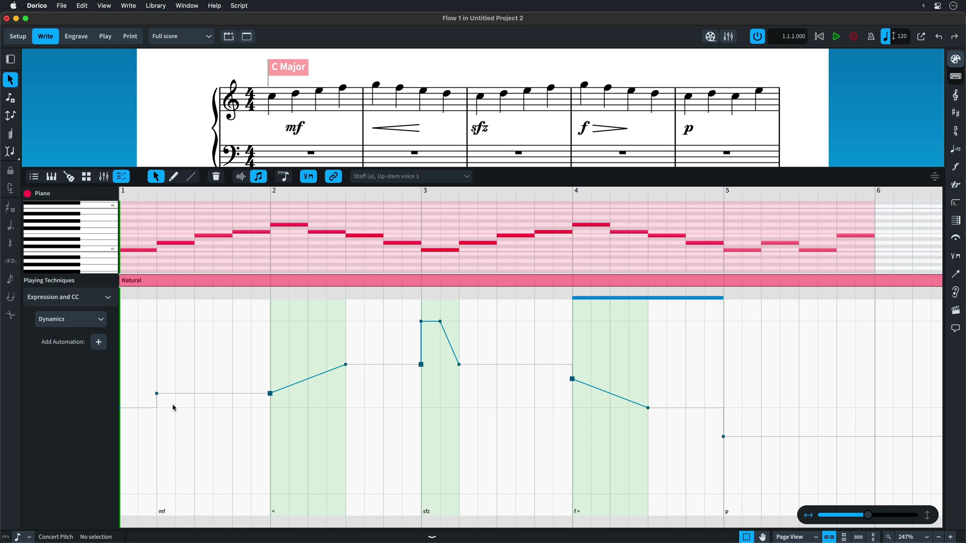
pyautogui.click(157, 393)
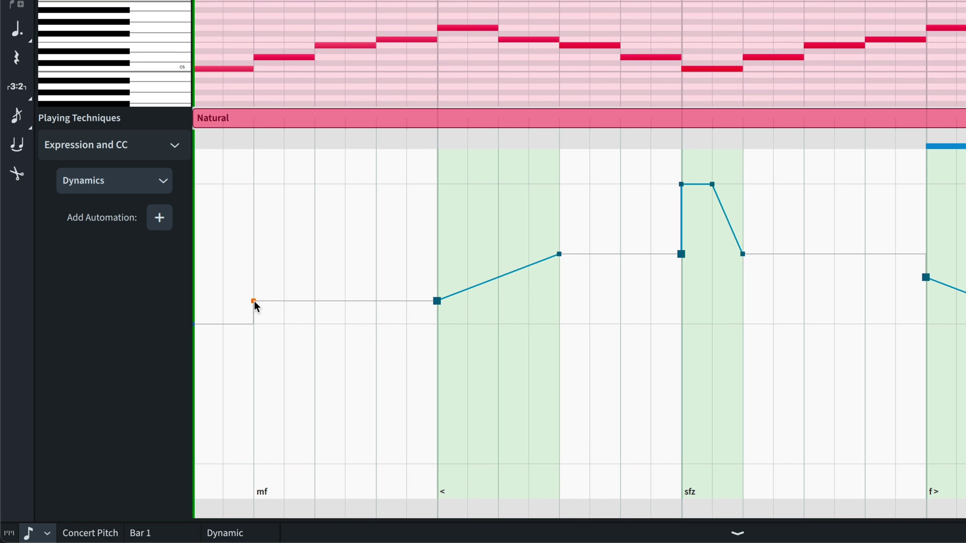
pyautogui.moveTo(256, 306); pyautogui.dragTo(257, 290)
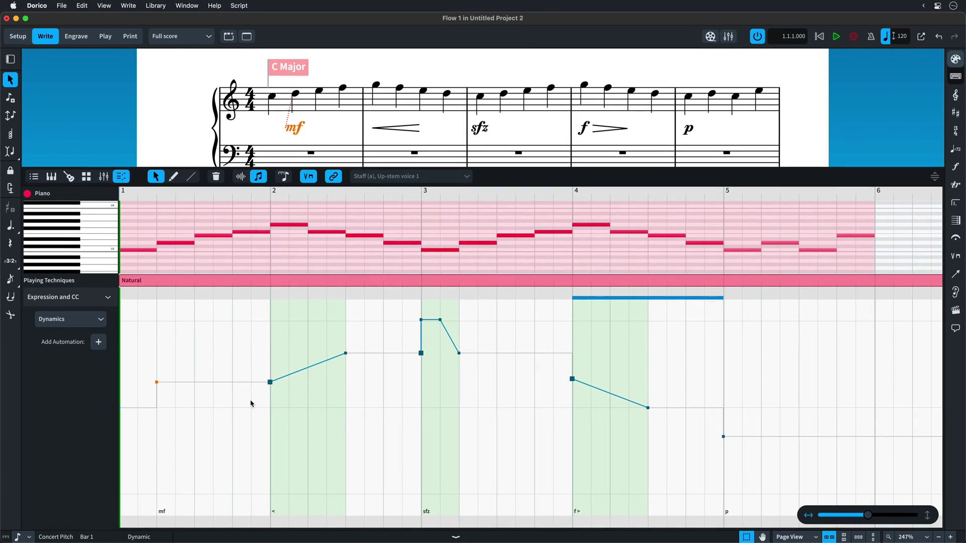
pyautogui.moveTo(233, 480); pyautogui.dragTo(418, 410)
pyautogui.moveTo(395, 375); pyautogui.dragTo(484, 308)
# Step: Raise the bar 2 crescendo's start and make the bar 3 sfz fall lower and more gradually
pyautogui.click(476, 366)
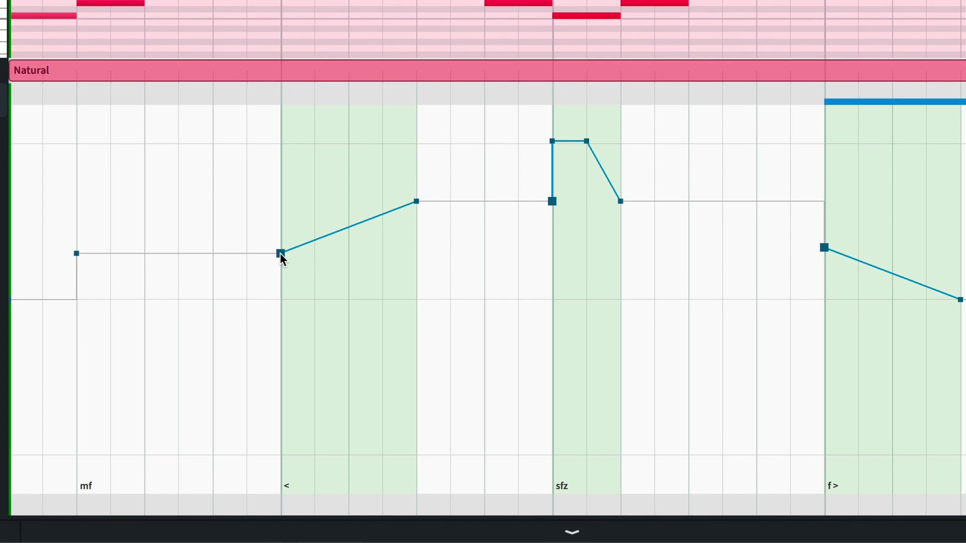
pyautogui.moveTo(280, 252); pyautogui.dragTo(282, 230)
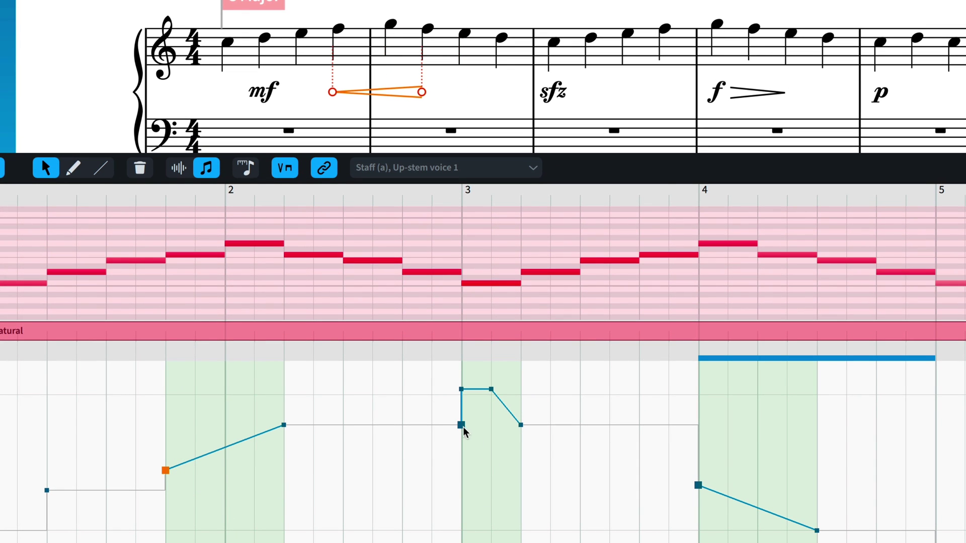
pyautogui.moveTo(463, 431); pyautogui.dragTo(588, 464)
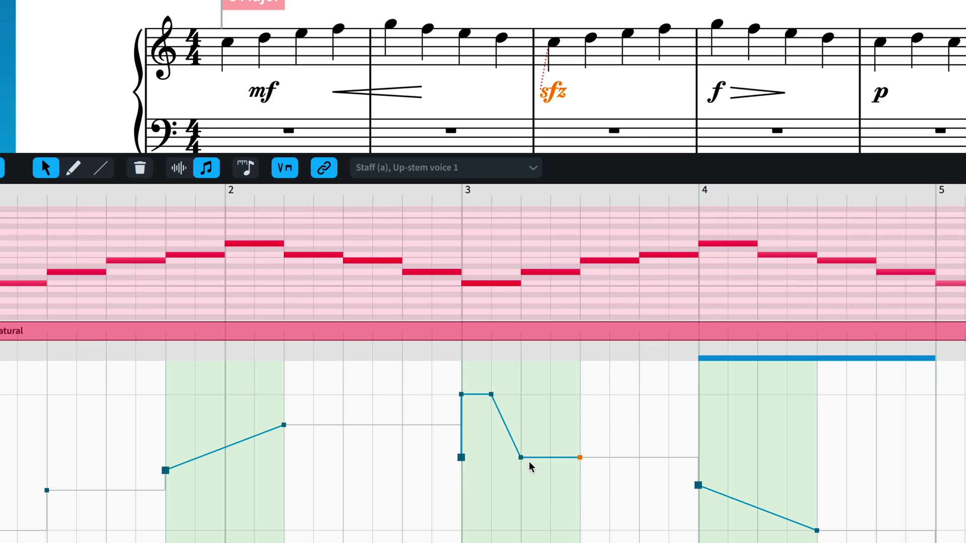
pyautogui.moveTo(520, 457); pyautogui.dragTo(553, 450)
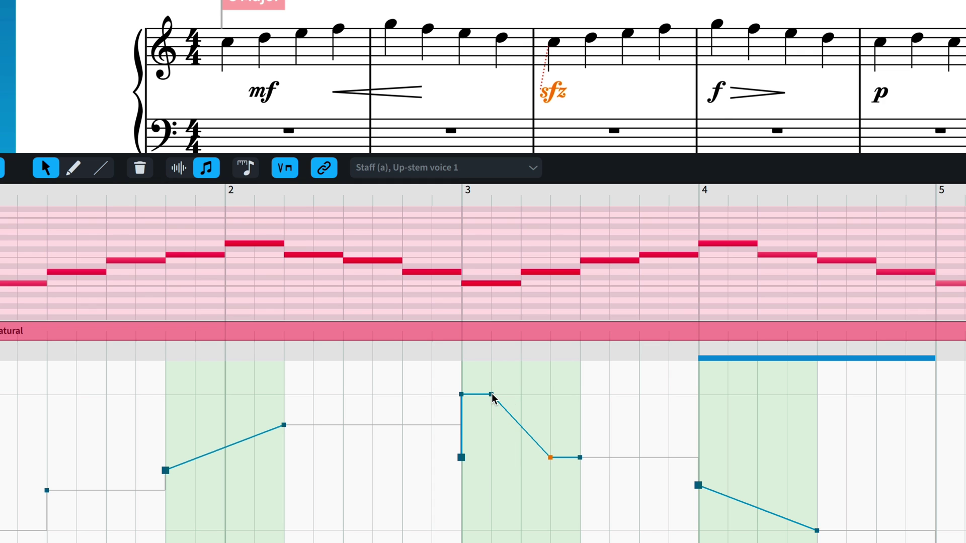
pyautogui.moveTo(493, 399); pyautogui.dragTo(500, 400)
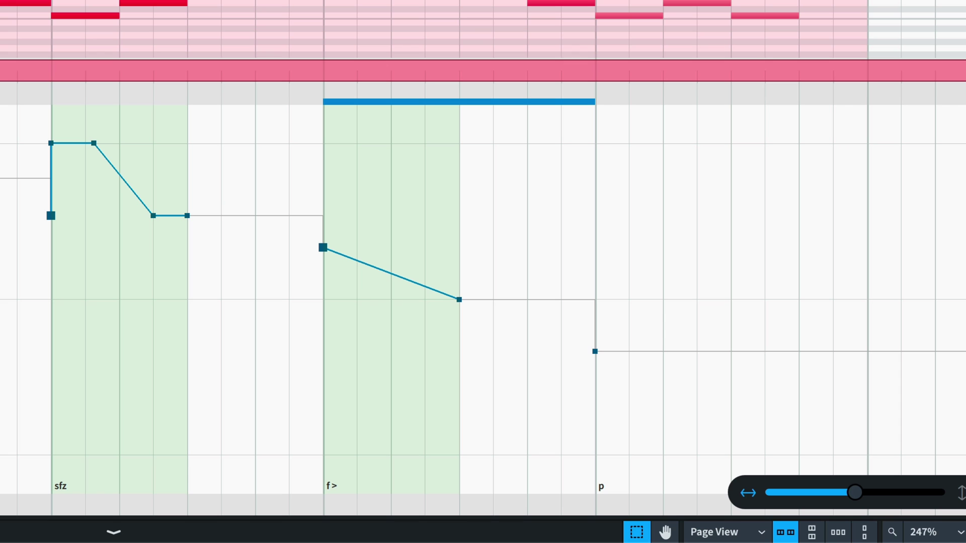
# Step: Freehand-draw dynamics curves, ending with a swell over the crescendo before the sfz
pyautogui.rightClick(632, 190)
pyautogui.moveTo(612, 343)
pyautogui.mouseDown()
pyautogui.moveTo(659, 330)
pyautogui.moveTo(771, 343)
pyautogui.moveTo(852, 325)
pyautogui.mouseUp()
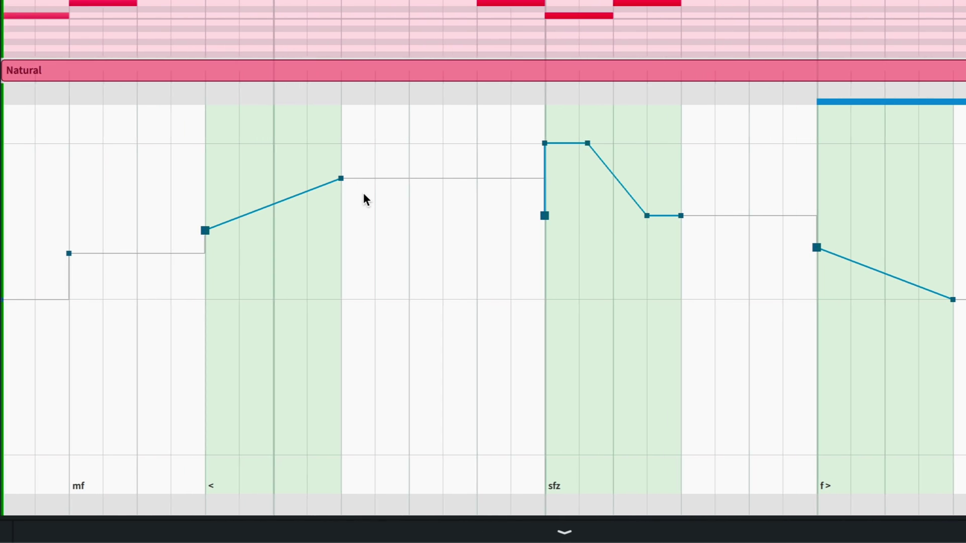
pyautogui.moveTo(365, 209)
pyautogui.mouseDown()
pyautogui.moveTo(408, 210)
pyautogui.moveTo(489, 239)
pyautogui.moveTo(514, 229)
pyautogui.mouseUp()
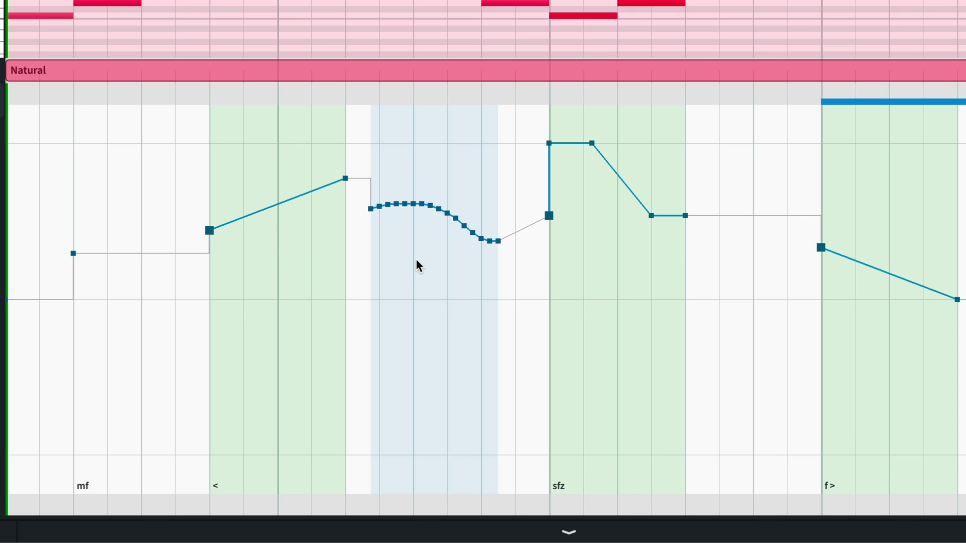
pyautogui.moveTo(184, 226)
pyautogui.mouseDown()
pyautogui.moveTo(259, 220)
pyautogui.moveTo(334, 175)
pyautogui.moveTo(352, 178)
pyautogui.mouseUp()
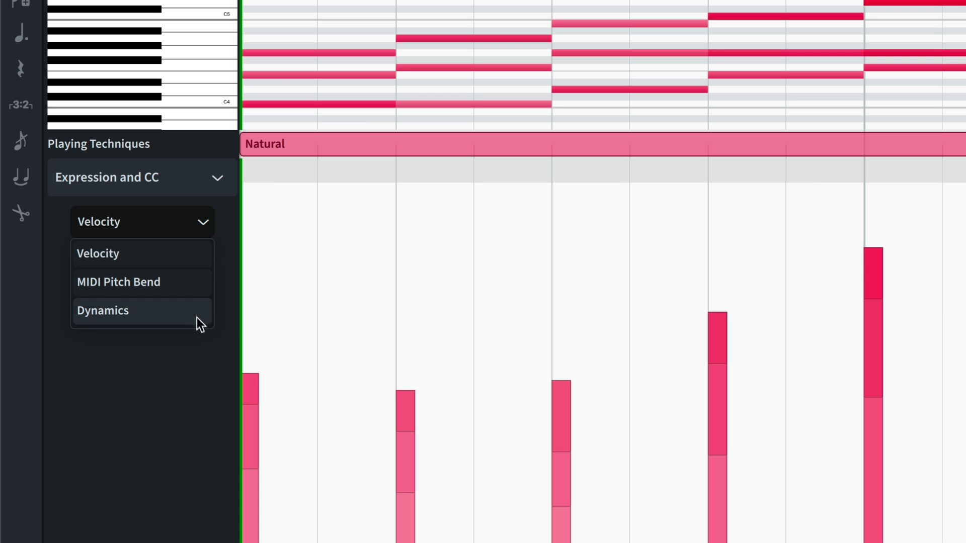
# Step: Show Piano note velocities in the lane and redraw them as a straight rising line through bar 2
pyautogui.click(186, 256)
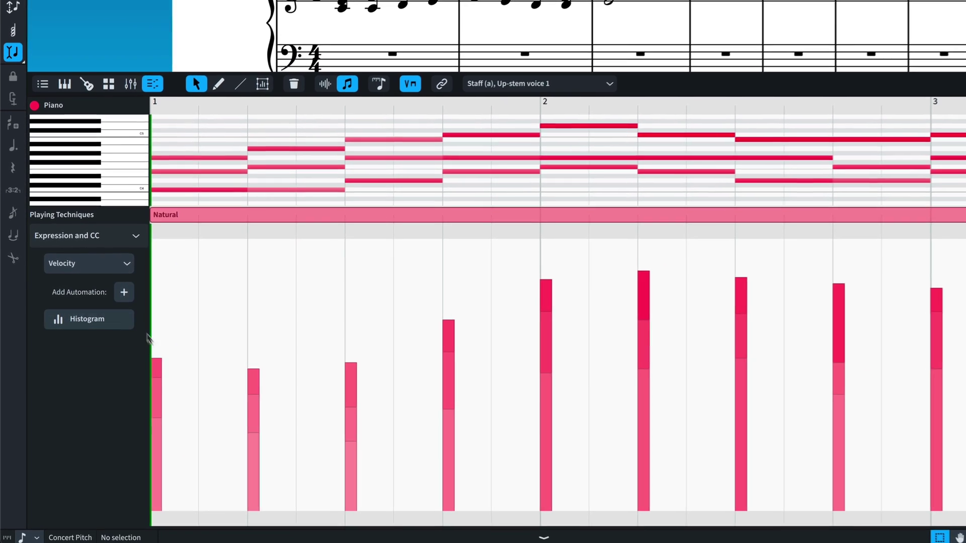
pyautogui.rightClick(335, 276)
pyautogui.click(337, 281)
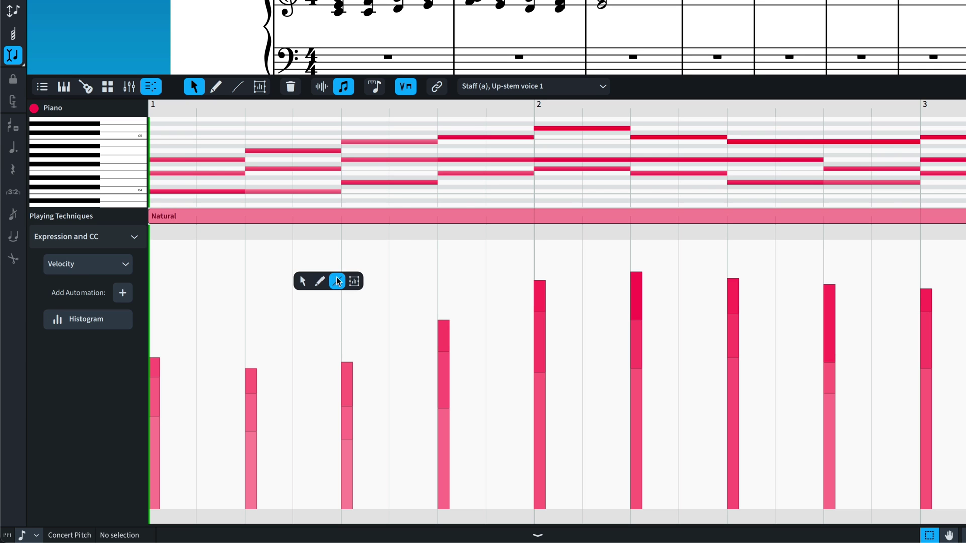
pyautogui.moveTo(189, 377); pyautogui.dragTo(761, 265)
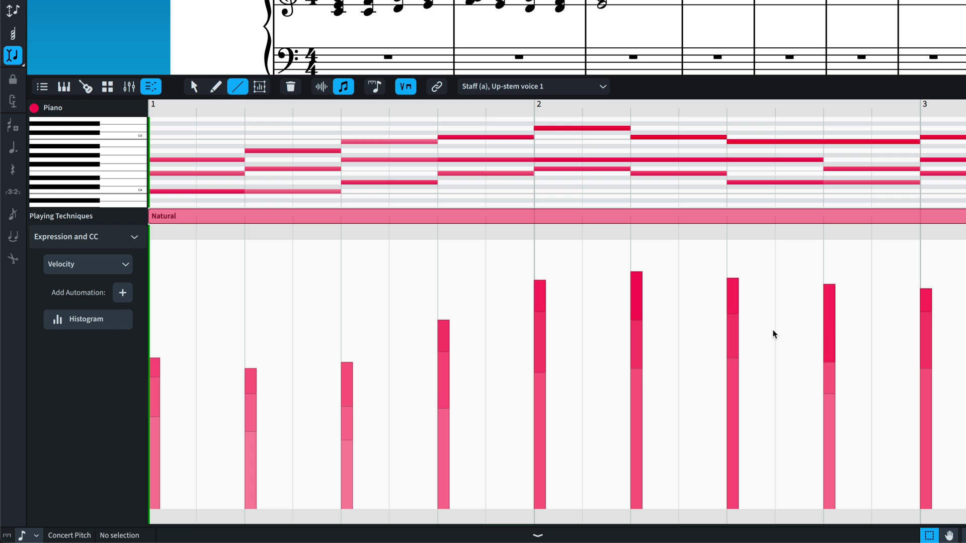
pyautogui.rightClick(773, 333)
pyautogui.click(774, 332)
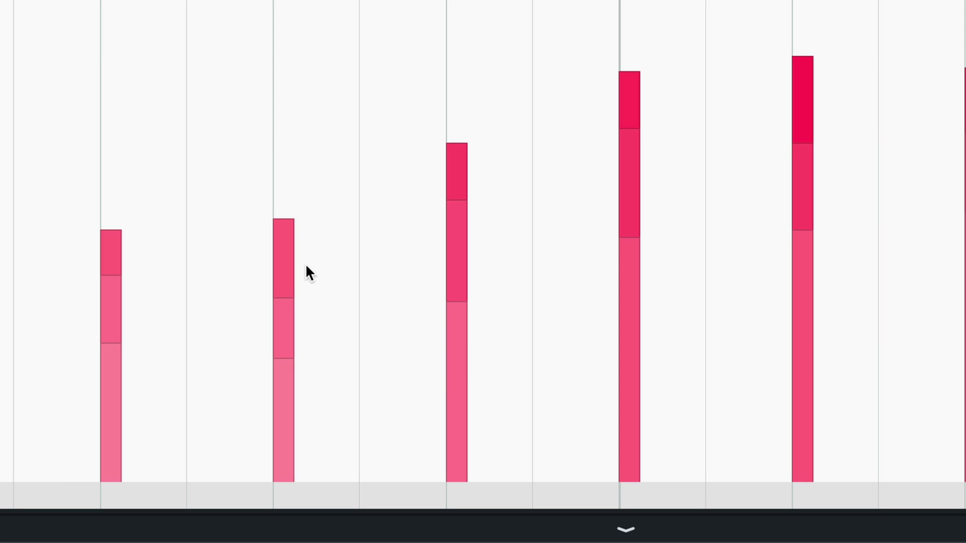
# Step: Raise the B4 note's velocity in the third chord of bar 1
pyautogui.click(286, 395)
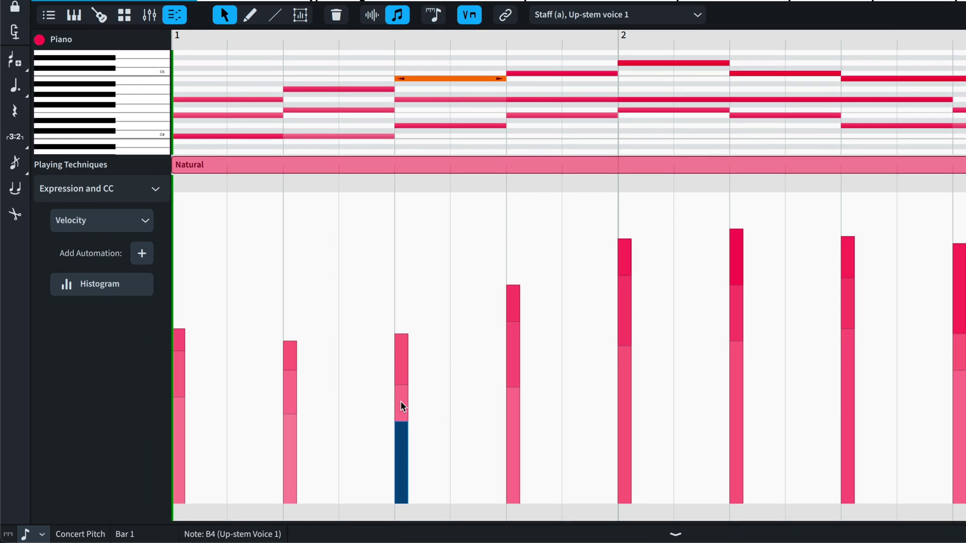
pyautogui.moveTo(400, 440); pyautogui.dragTo(410, 323)
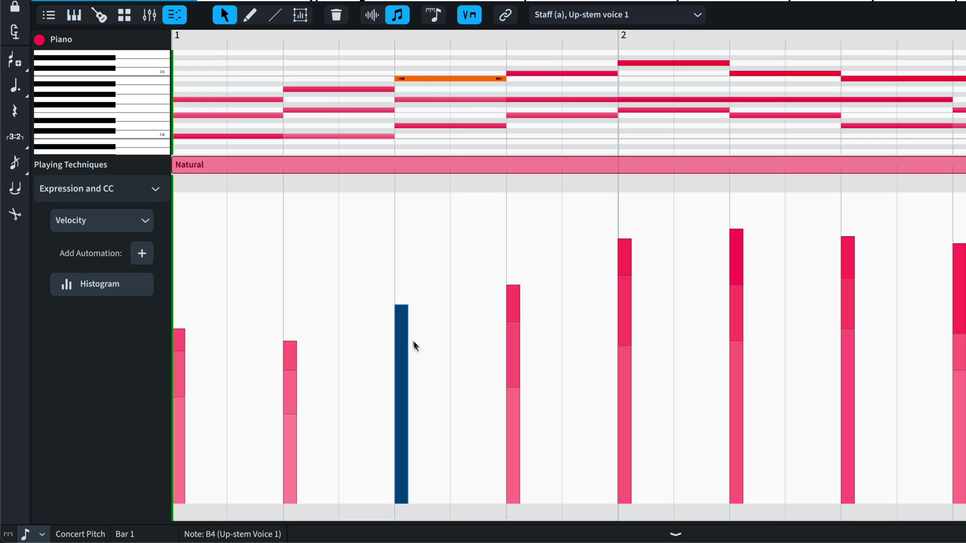
pyautogui.press('Escape')
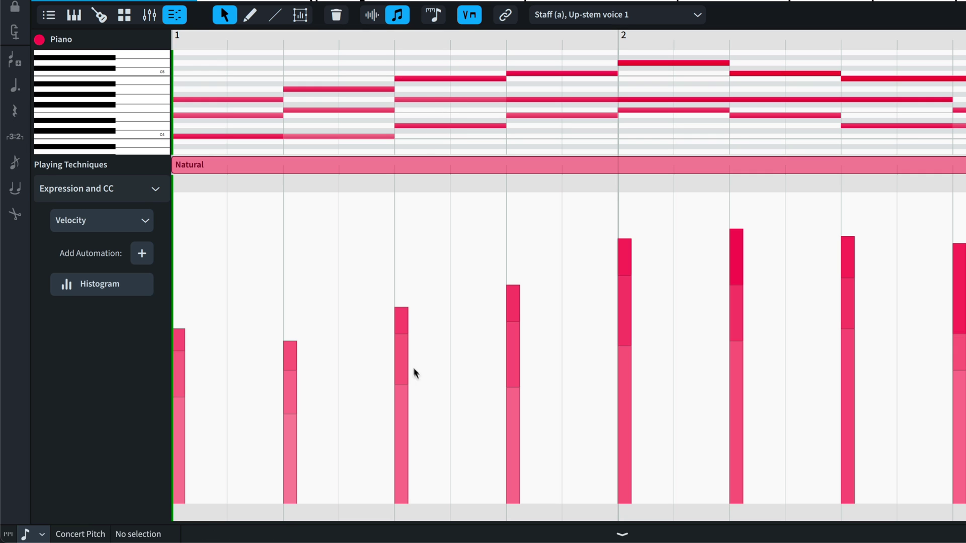
# Step: Lower that chord's D4 velocity to 31, then try selecting the whole chord and several chords
pyautogui.click(404, 352)
pyautogui.moveTo(405, 351); pyautogui.dragTo(404, 431)
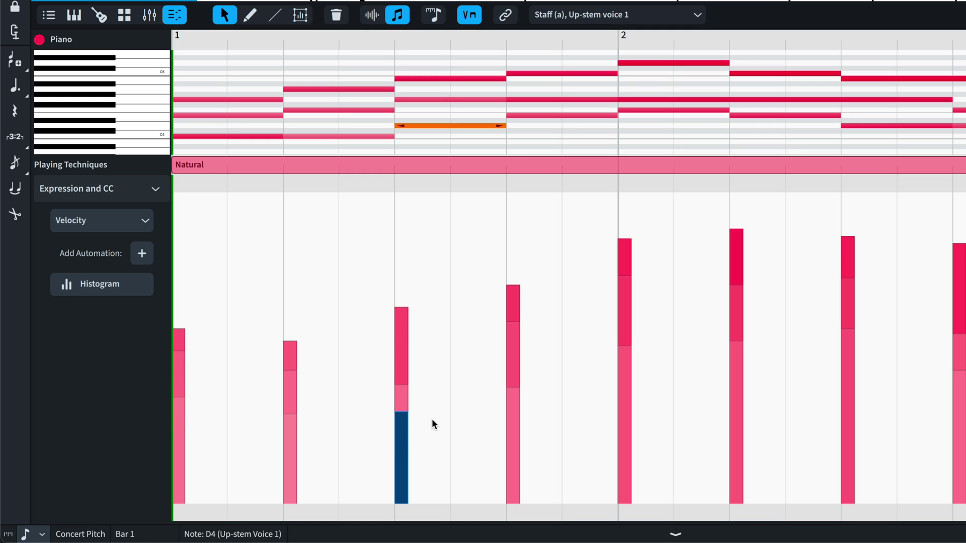
pyautogui.keyDown('shift'); pyautogui.click(405, 395); pyautogui.keyUp('shift')
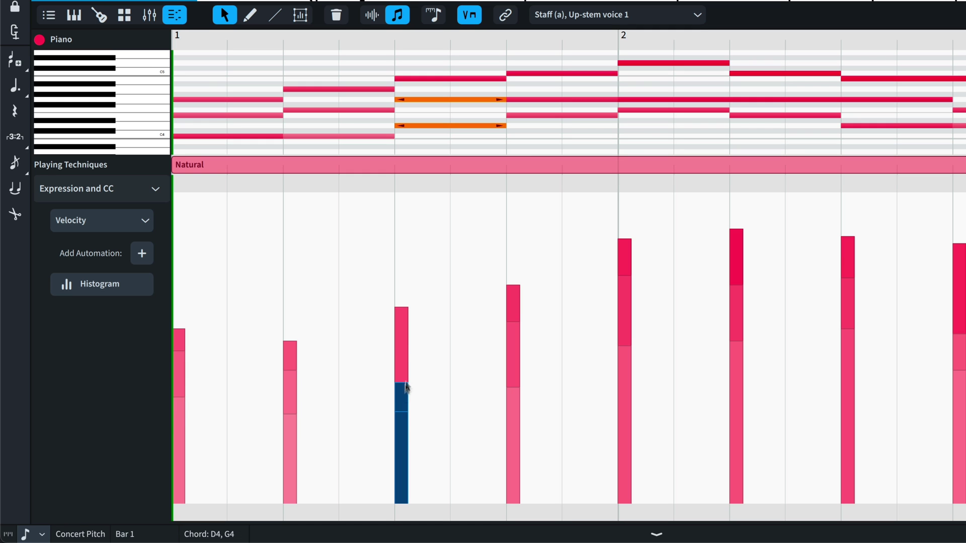
pyautogui.keyDown('shift'); pyautogui.click(406, 342); pyautogui.keyUp('shift')
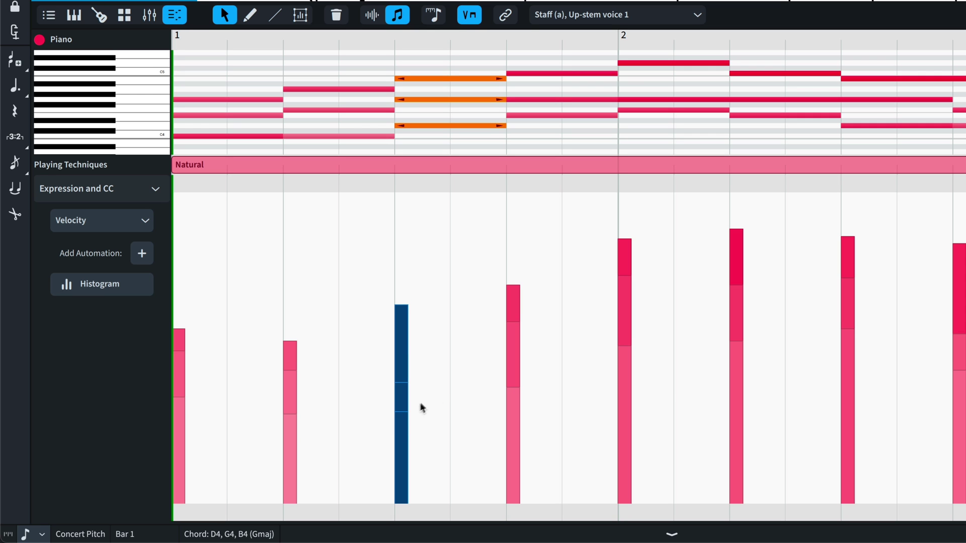
pyautogui.moveTo(473, 207); pyautogui.dragTo(654, 294)
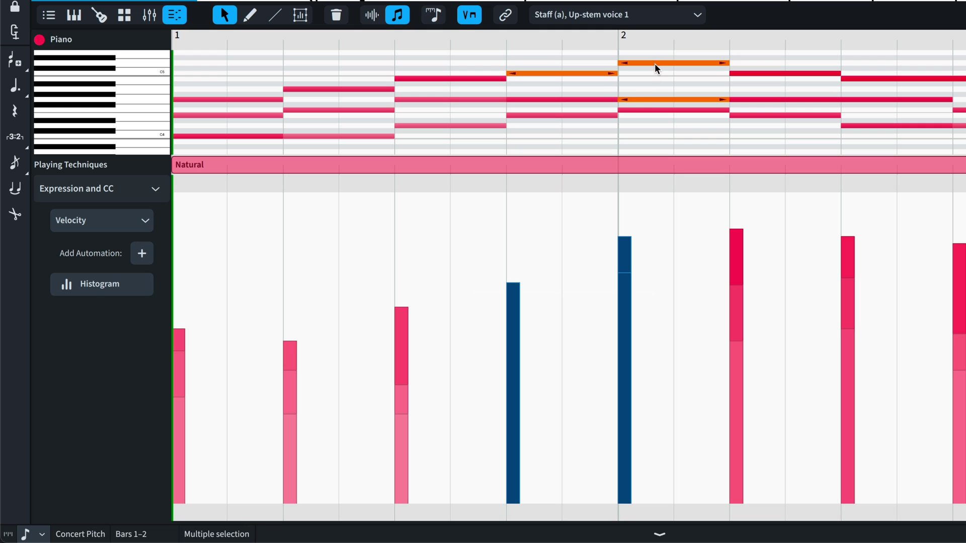
pyautogui.press('Escape')
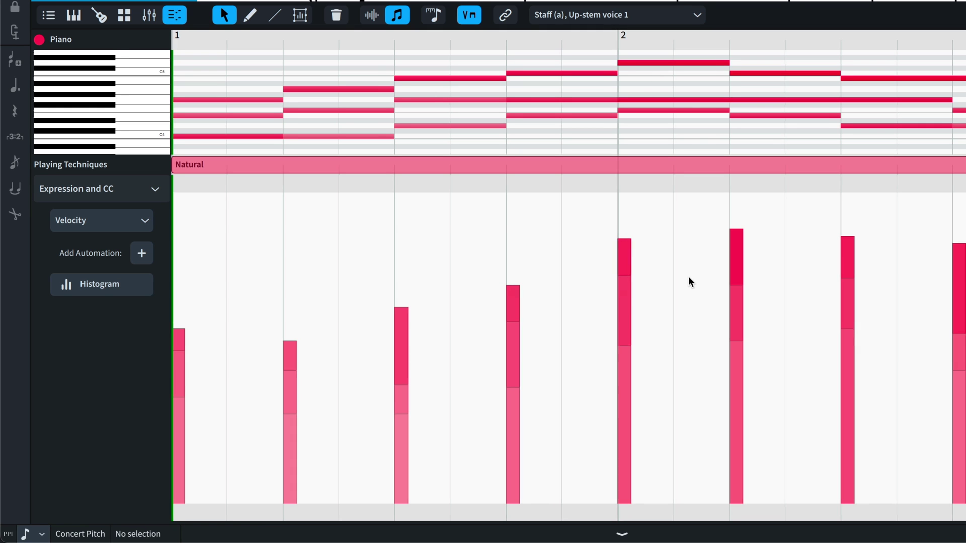
# Step: Ramp the selected bar 2 chord velocities up along a straight line with the Line tool
pyautogui.moveTo(441, 202); pyautogui.dragTo(835, 258)
pyautogui.moveTo(754, 258); pyautogui.dragTo(754, 257)
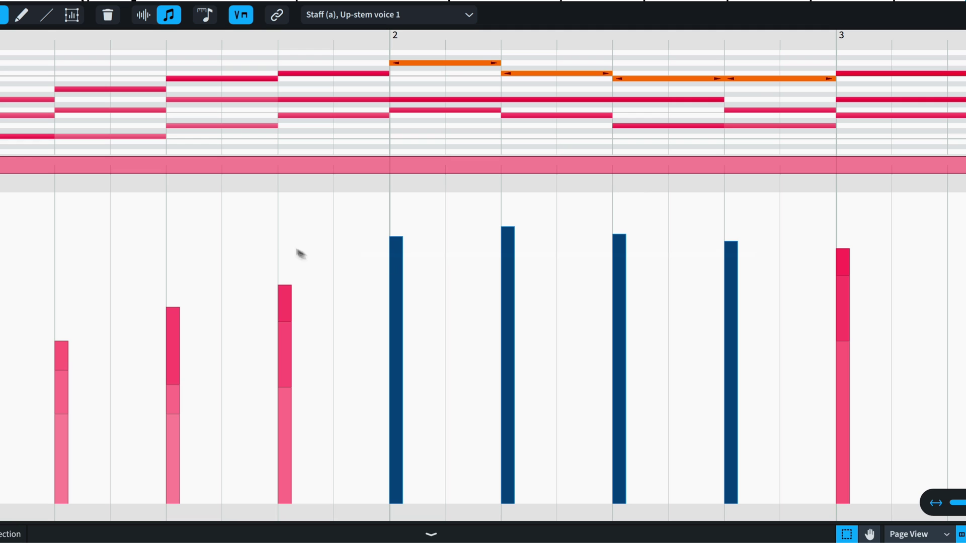
pyautogui.rightClick(246, 216)
pyautogui.click(285, 211)
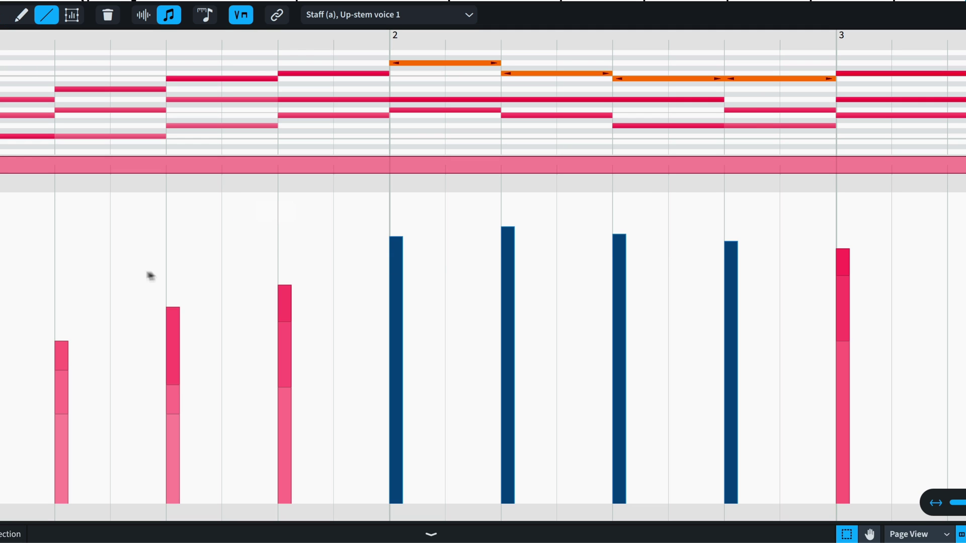
pyautogui.moveTo(98, 262); pyautogui.dragTo(878, 207)
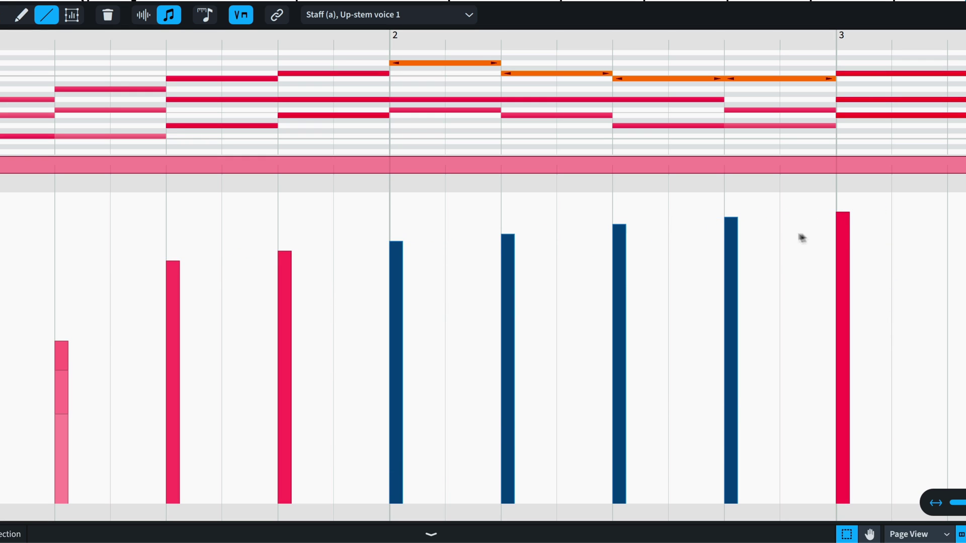
pyautogui.rightClick(801, 238)
pyautogui.click(783, 235)
# Step: Check individual chord velocities in bars 1–2 one at a time, then deselect
pyautogui.click(769, 273)
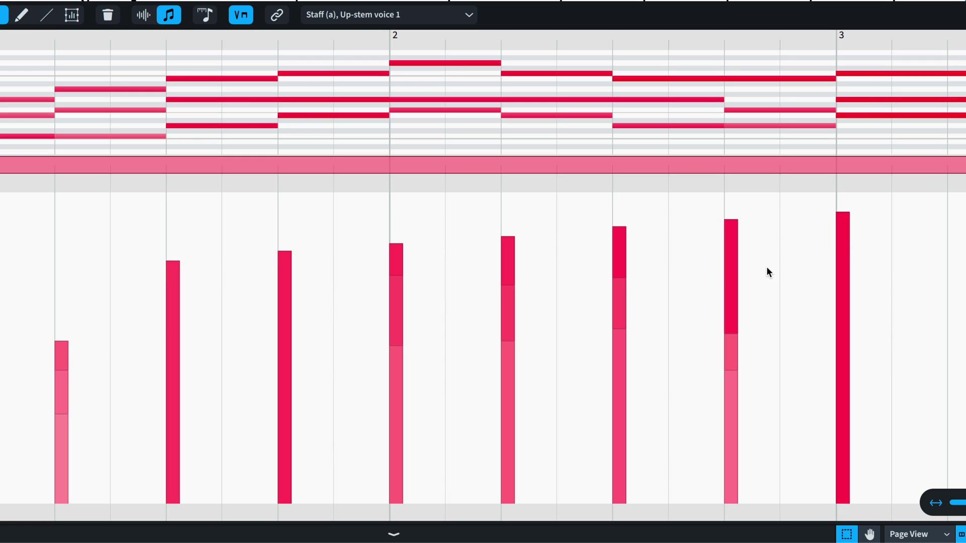
pyautogui.click(729, 240)
pyautogui.click(620, 237)
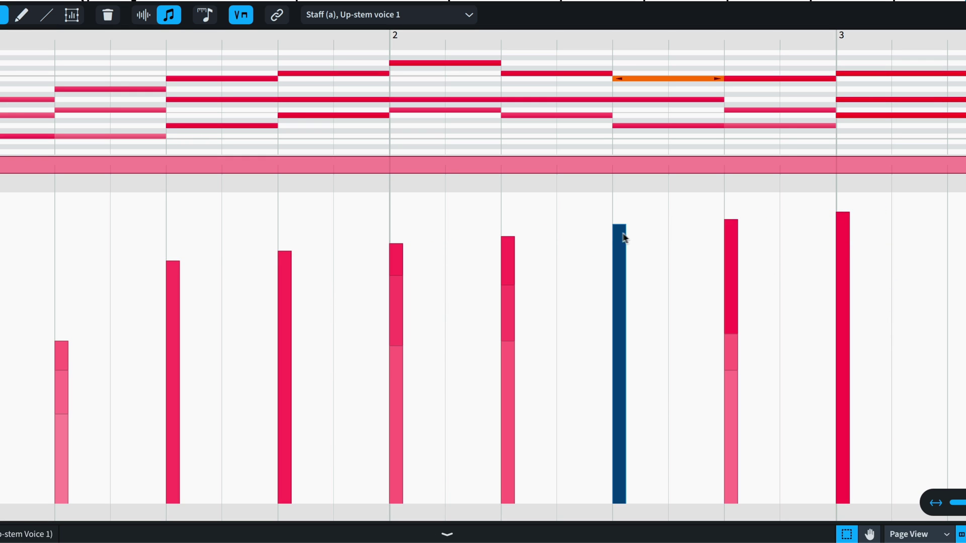
pyautogui.click(510, 245)
pyautogui.click(398, 254)
pyautogui.click(346, 274)
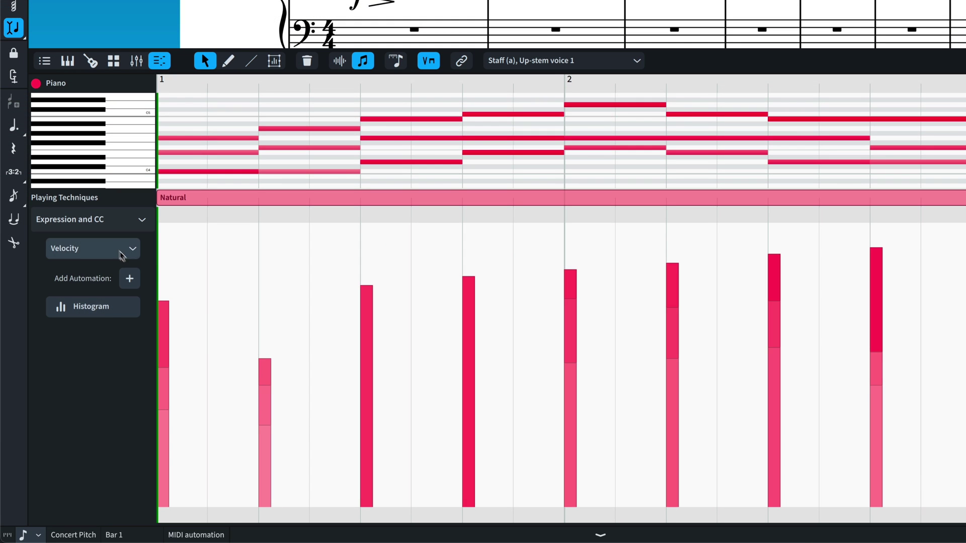
# Step: Show MIDI Pitch Bend and move its last point to the start of bar 2 at 0
pyautogui.click(118, 251)
pyautogui.click(123, 288)
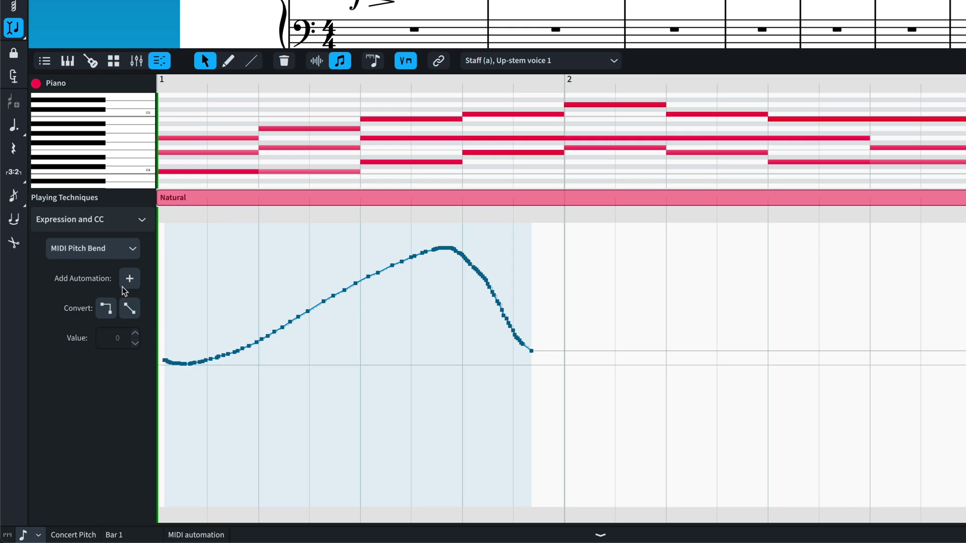
pyautogui.click(531, 351)
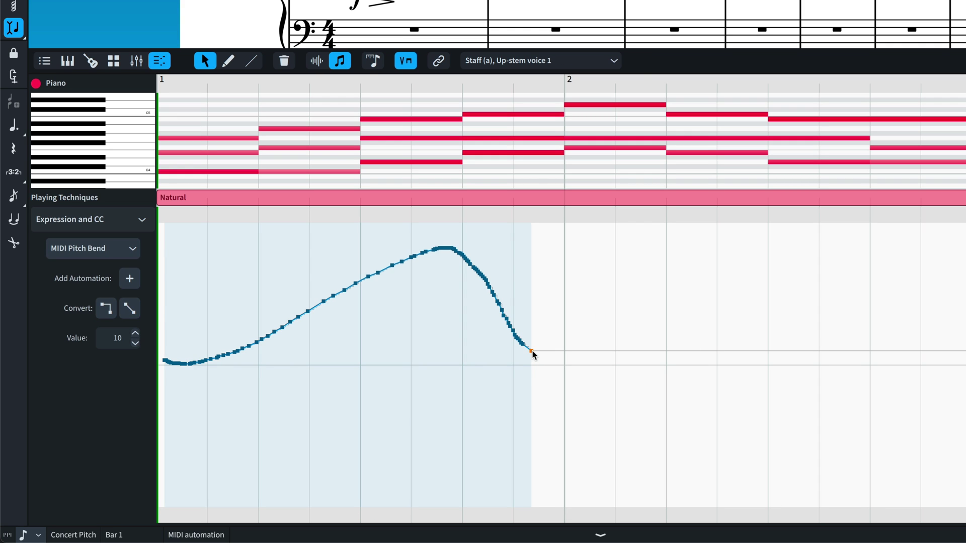
pyautogui.moveTo(531, 351); pyautogui.dragTo(569, 370)
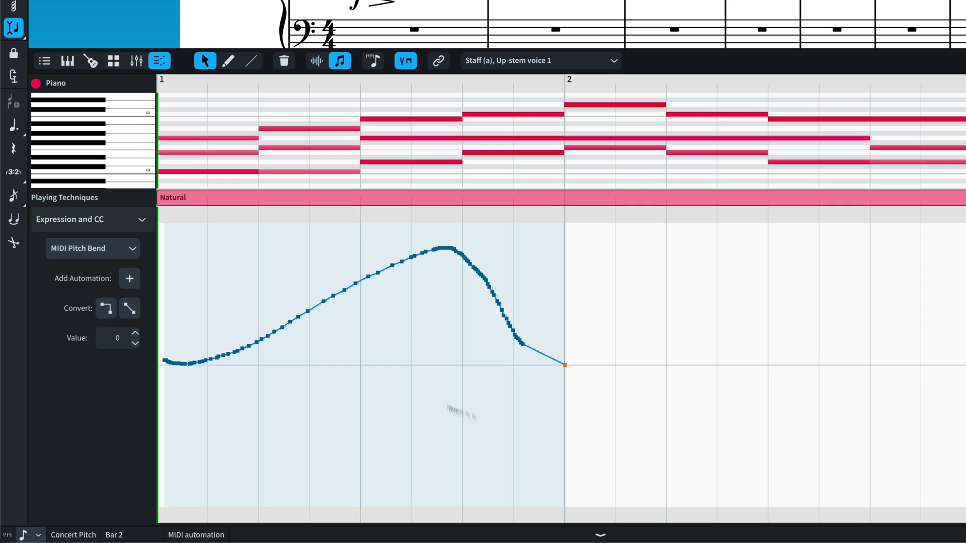
pyautogui.click(109, 251)
# Step: Back in Dynamics, extend the f> diminuendo to beat 3 and move the first swell earlier
pyautogui.click(112, 303)
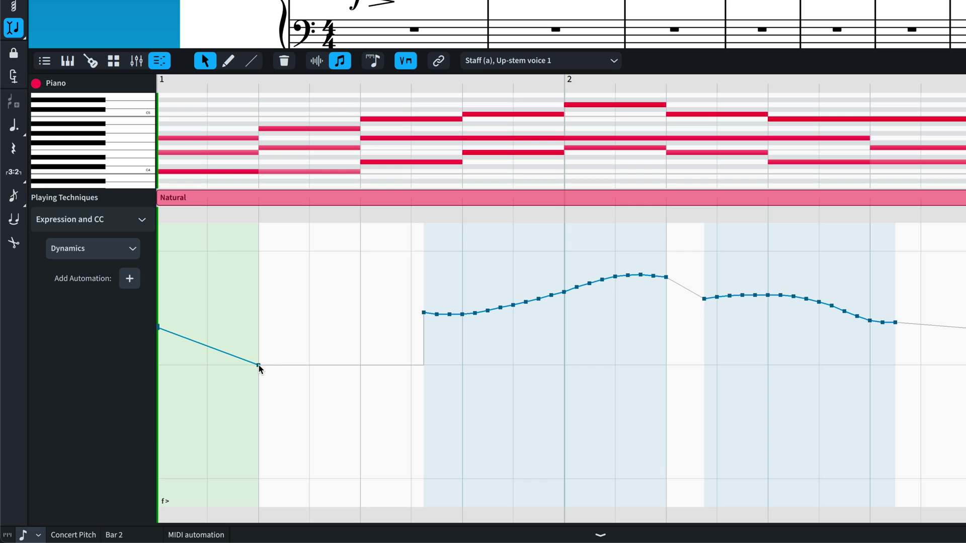
pyautogui.moveTo(258, 364); pyautogui.dragTo(310, 365)
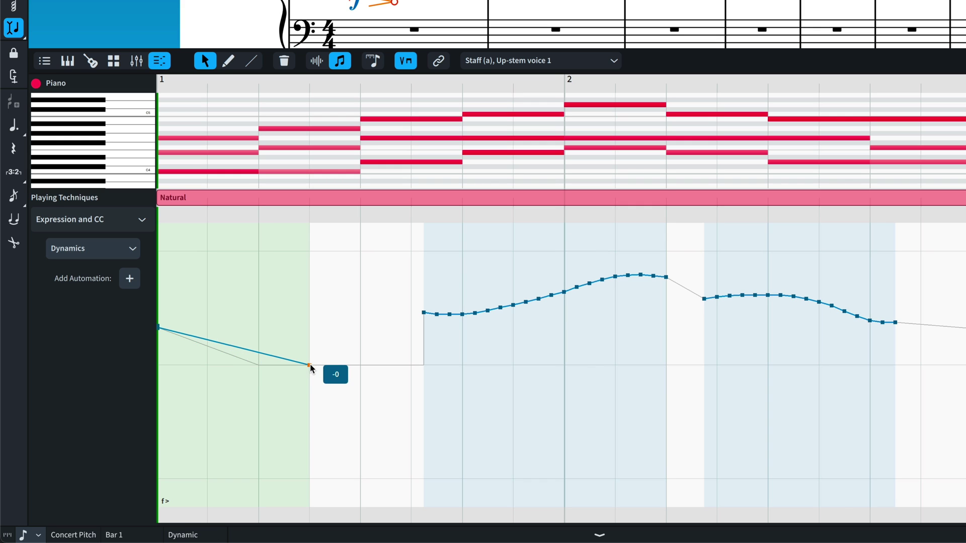
pyautogui.moveTo(407, 250); pyautogui.dragTo(682, 348)
pyautogui.moveTo(423, 313); pyautogui.dragTo(360, 315)
pyautogui.moveTo(694, 270); pyautogui.dragTo(912, 369)
# Step: Lower the second dynamics swell and draw a straight rising ramp through bar 3
pyautogui.moveTo(704, 299); pyautogui.dragTo(705, 344)
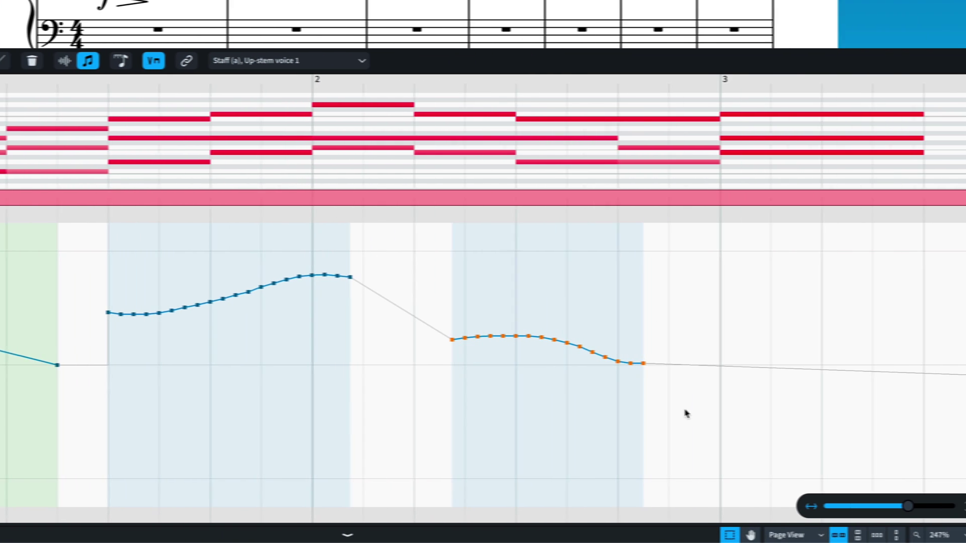
pyautogui.click(685, 412)
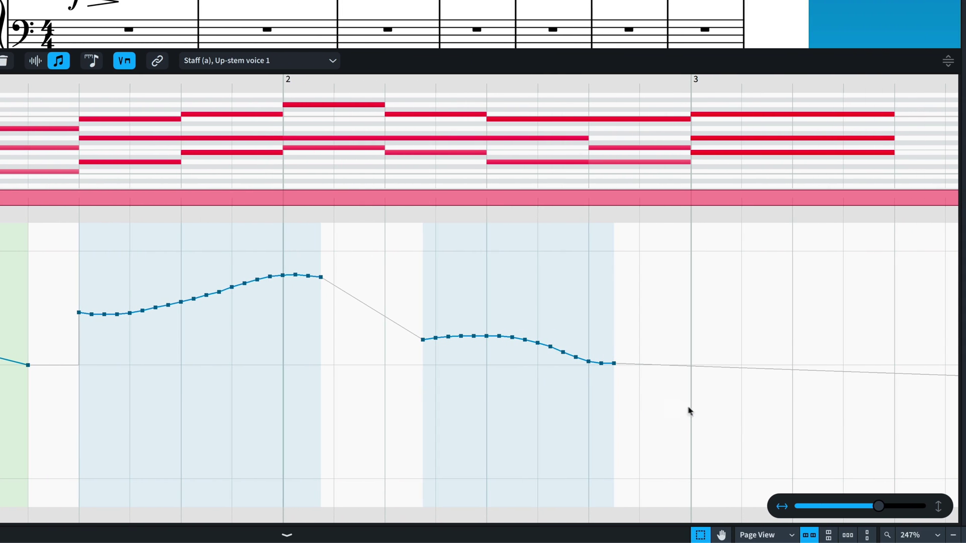
pyautogui.moveTo(626, 385); pyautogui.dragTo(894, 284)
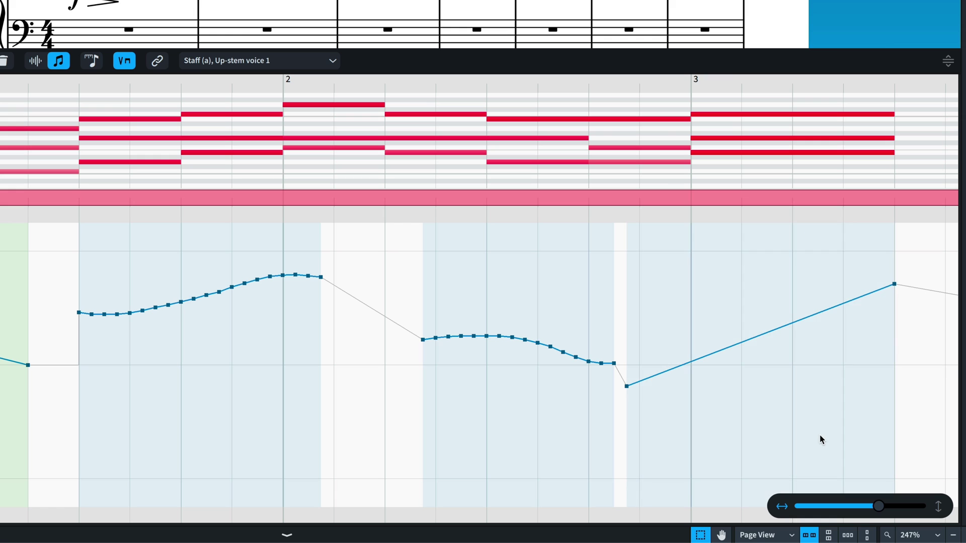